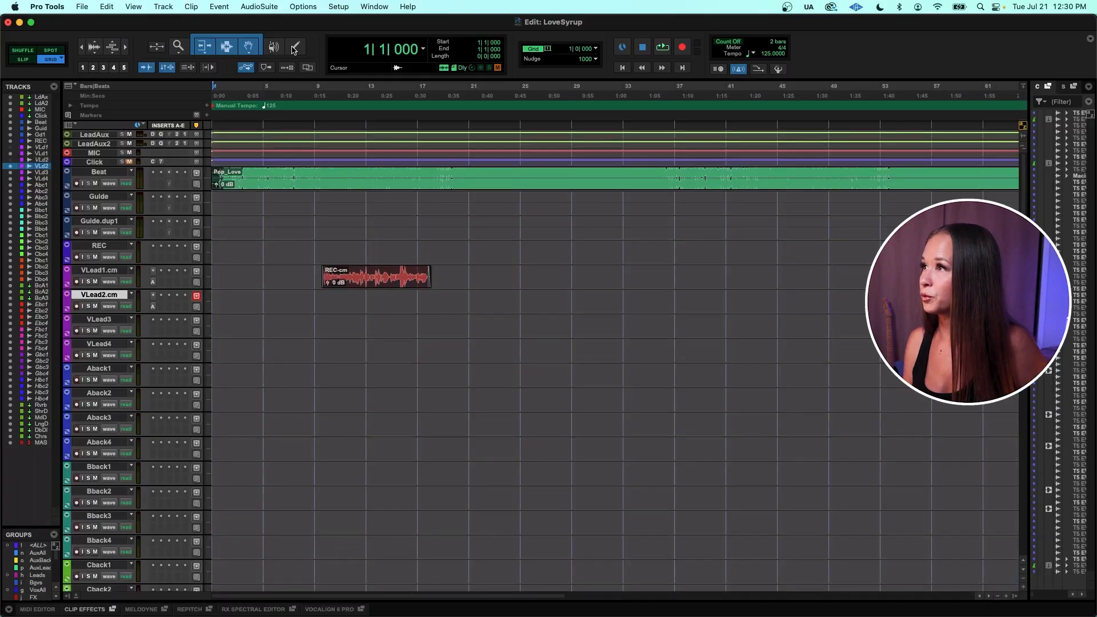
Open the Playback Engine settings and select ProTools OBS as the playback device.
click(338, 6)
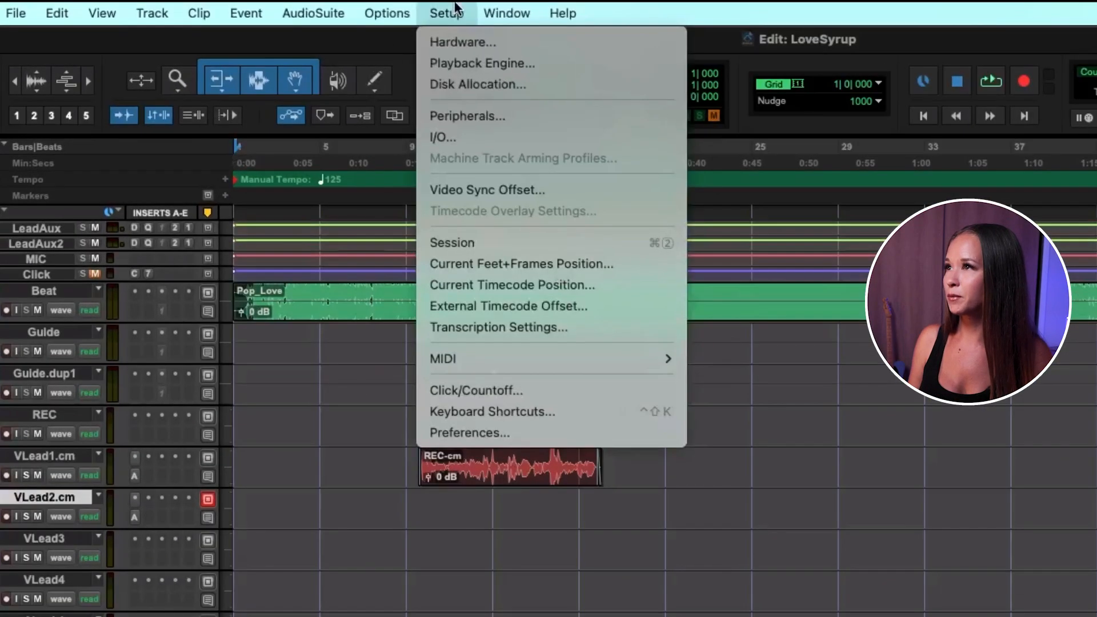
click(465, 62)
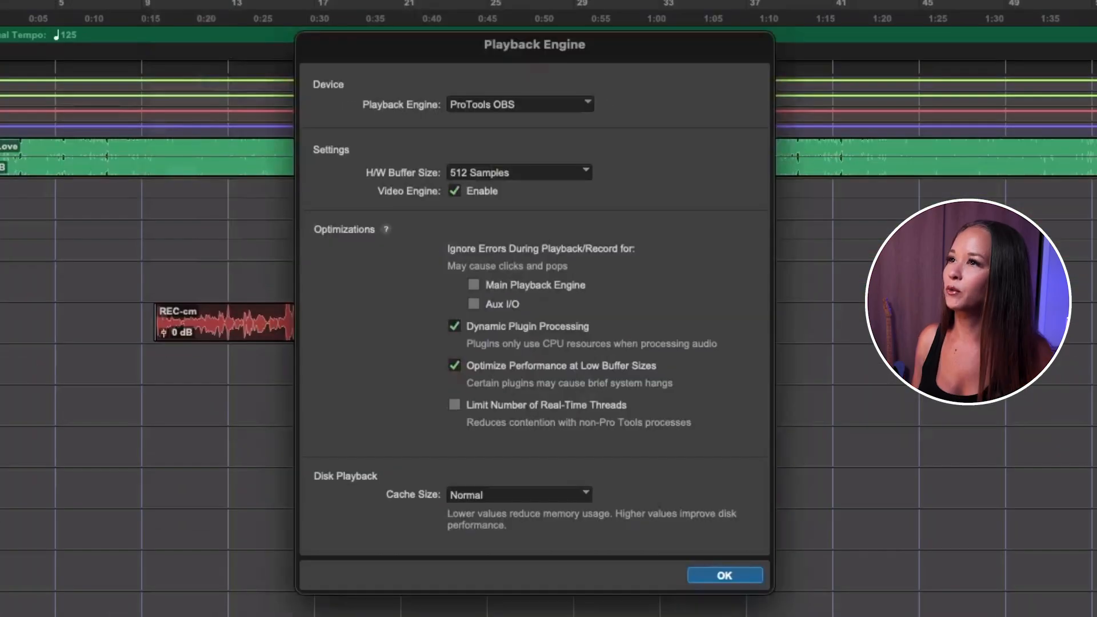
click(541, 113)
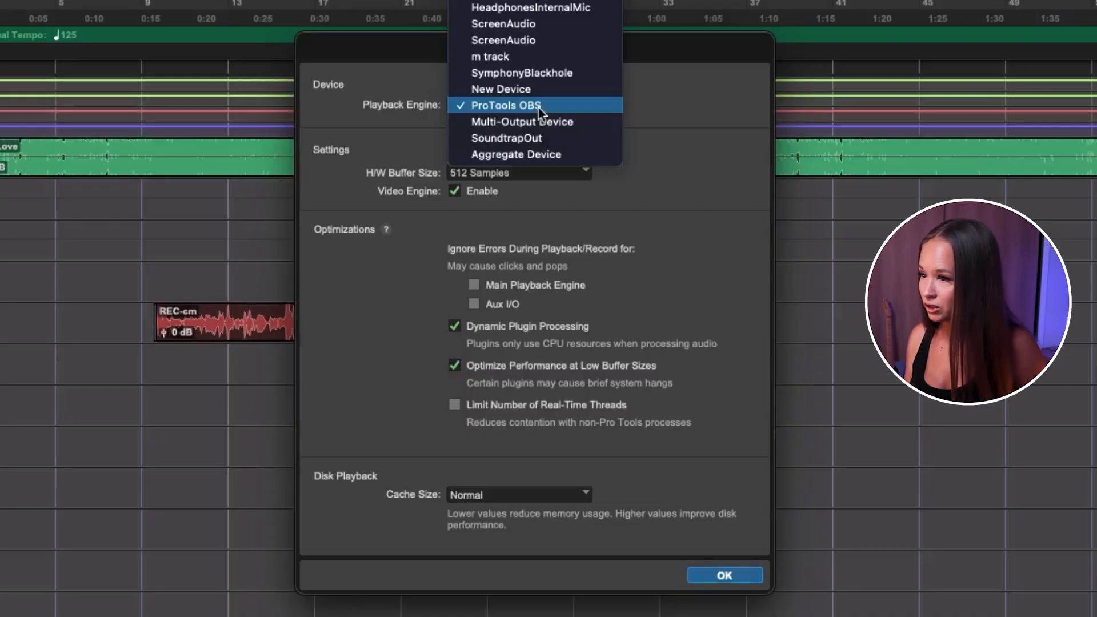
click(537, 106)
Check the device list in Audio MIDI Setup, return to Pro Tools and accept the Playback Engine settings with ProTools OBS selected.
key(super+Tab)
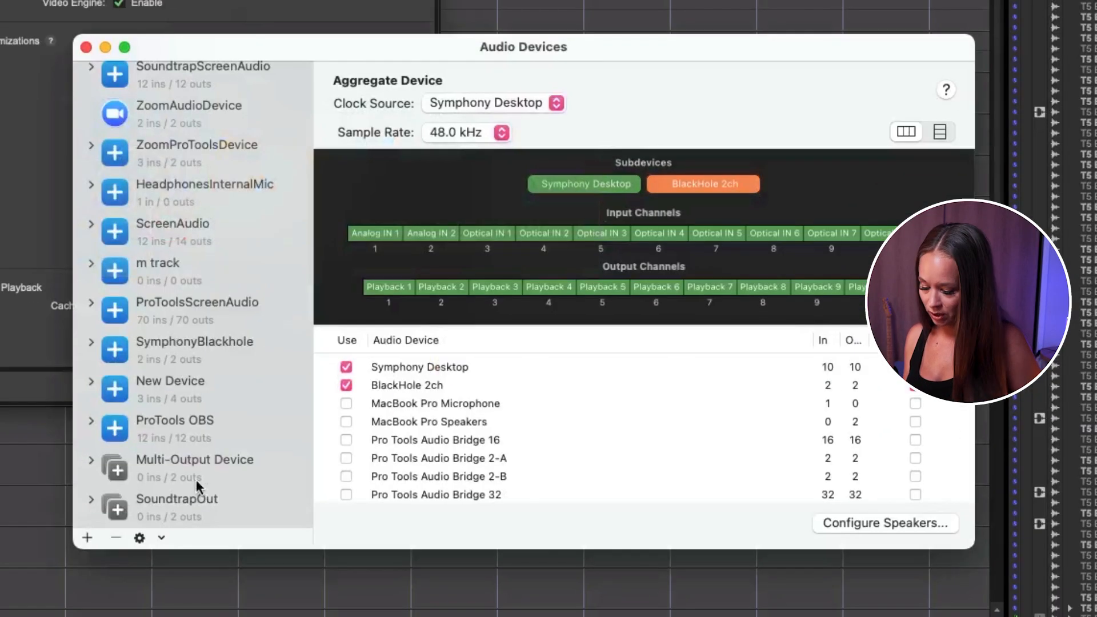
click(186, 490)
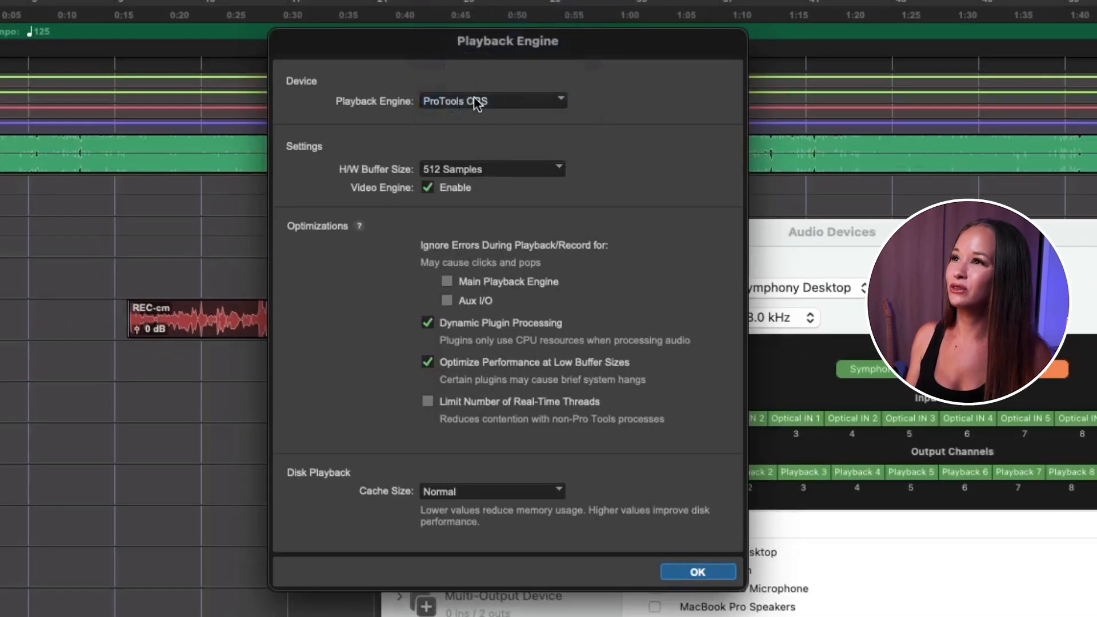
click(474, 101)
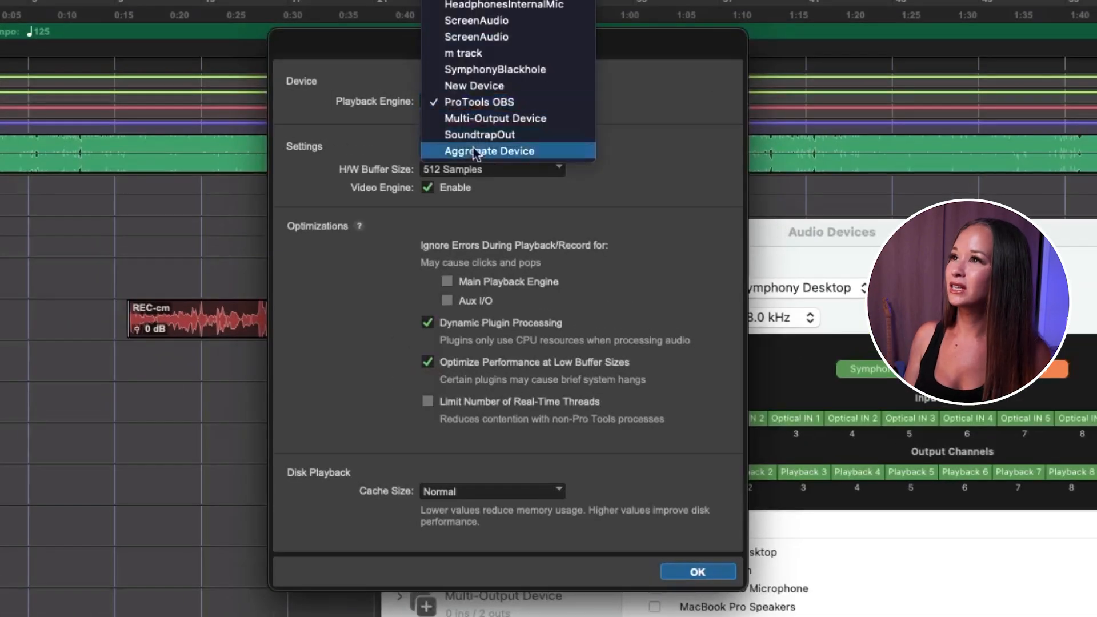
click(621, 177)
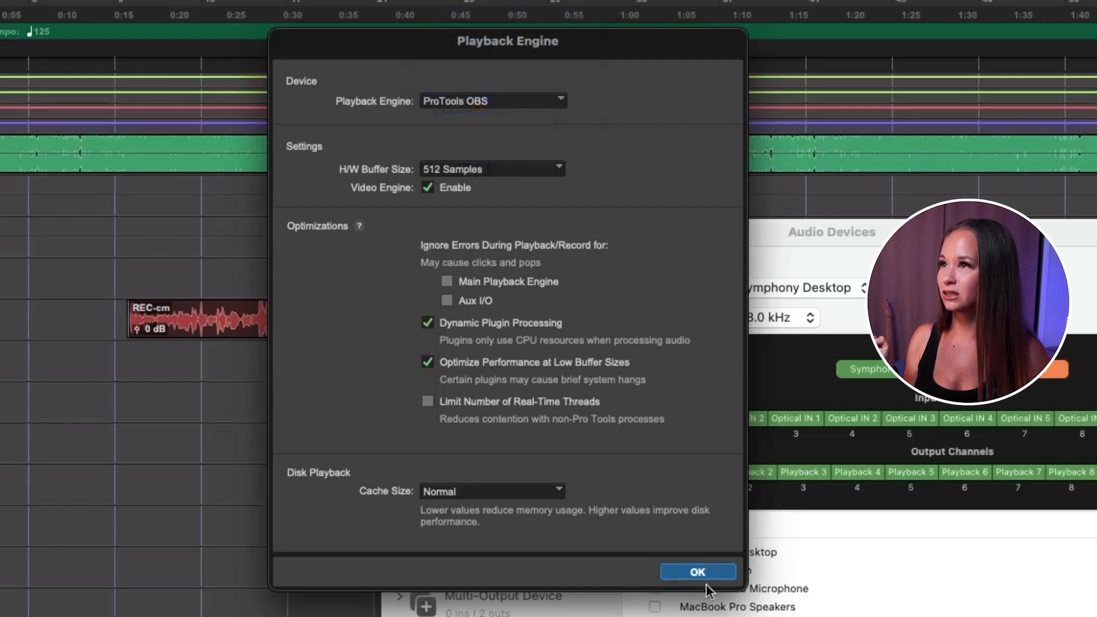
click(717, 577)
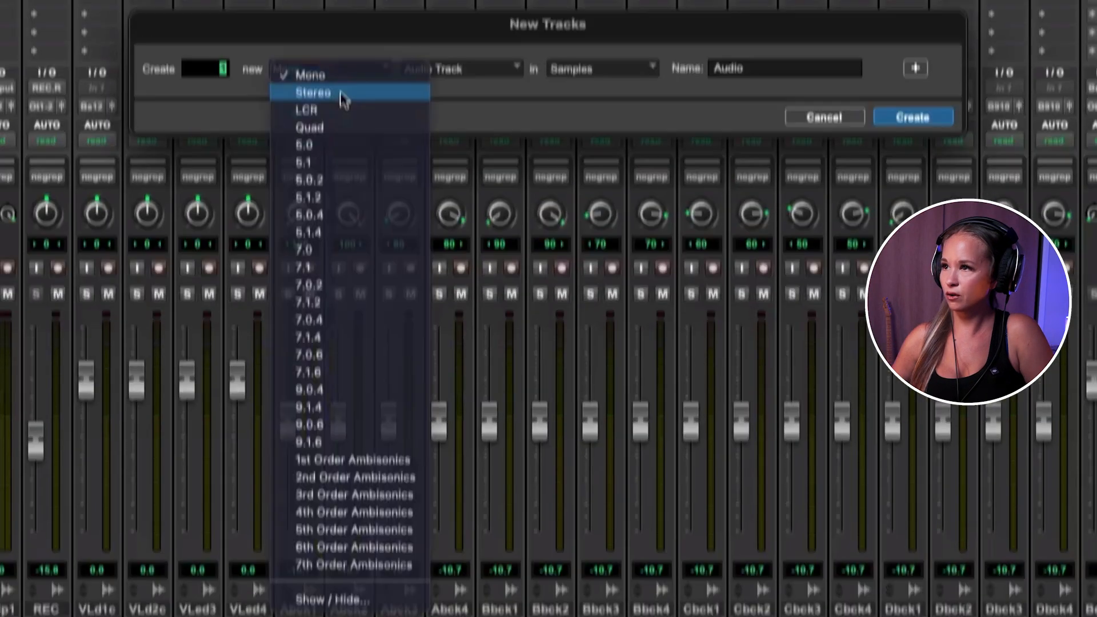
Create one stereo Aux Input track and name it OBS.
click(343, 98)
click(461, 156)
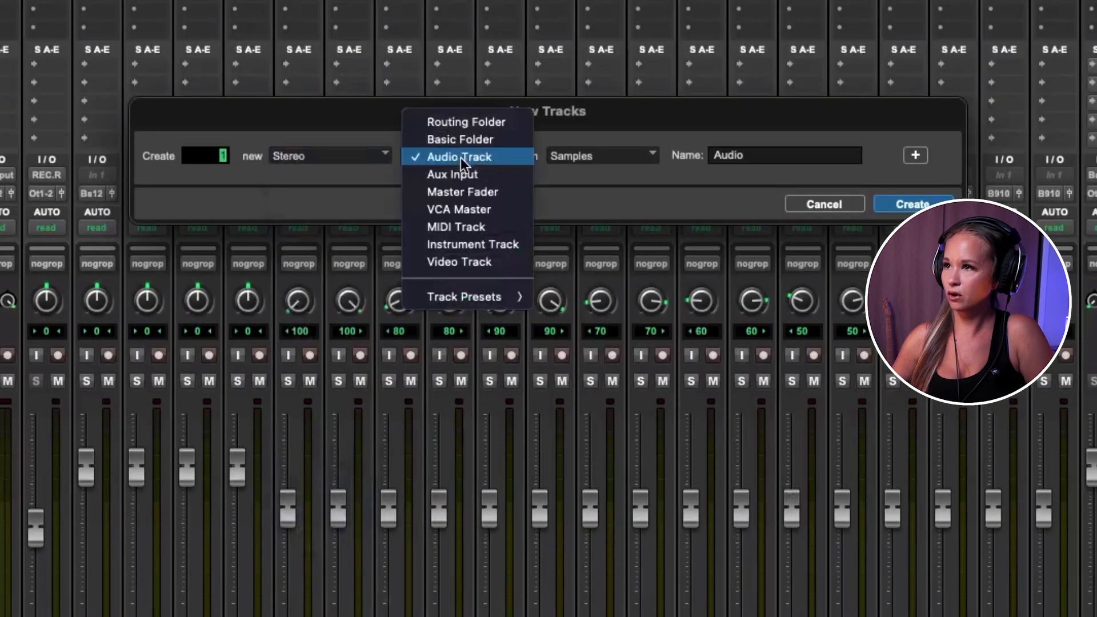
click(457, 174)
key(Return)
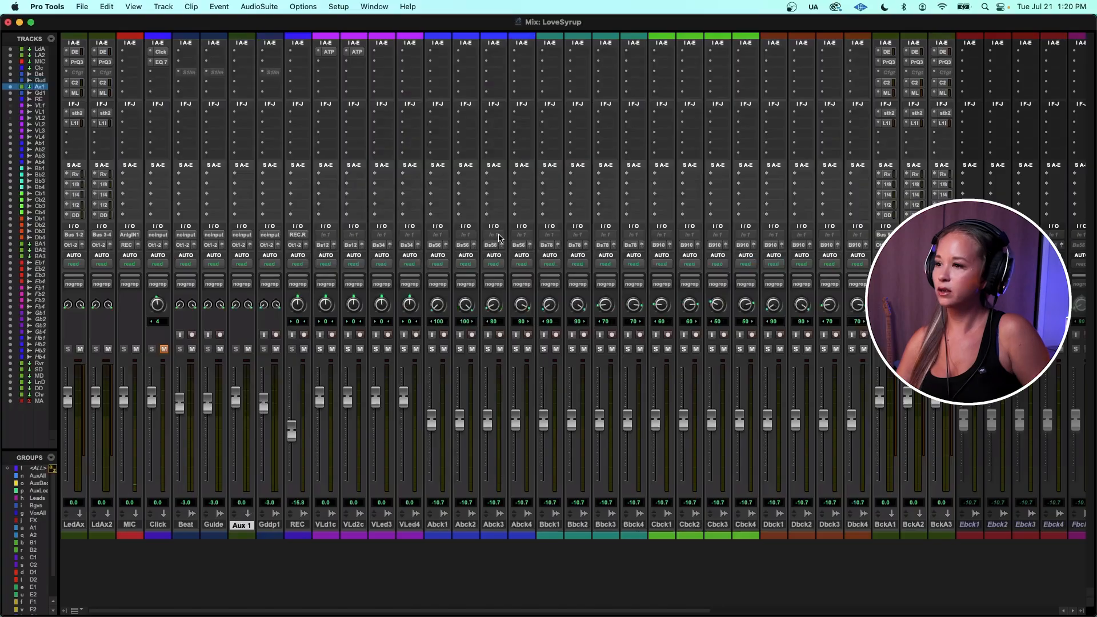
double_click(240, 525)
text(OBS)
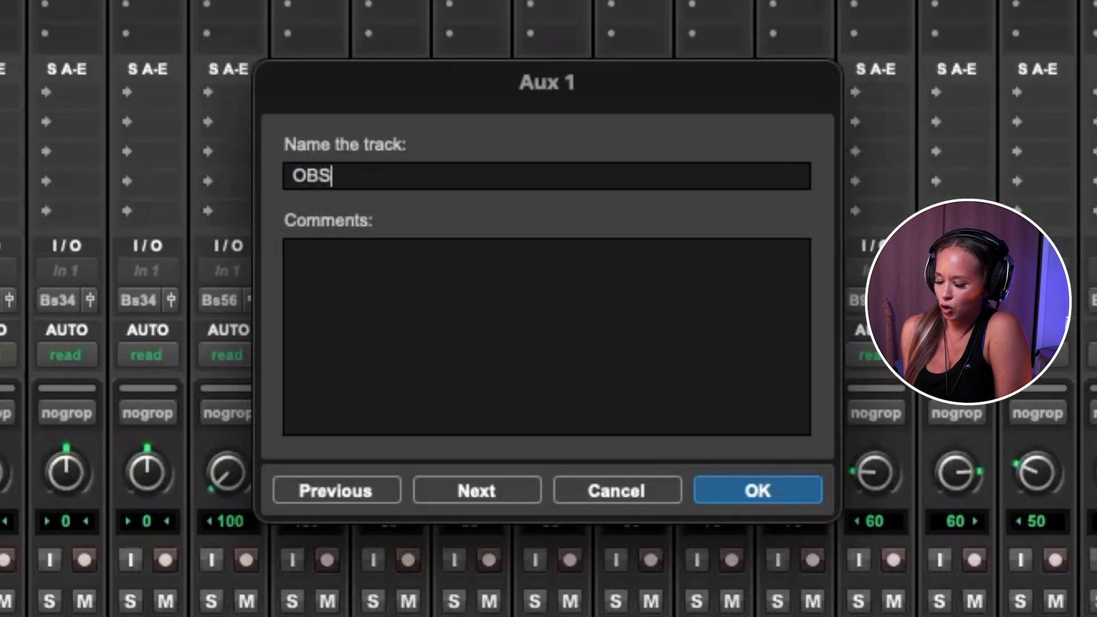
key(Return)
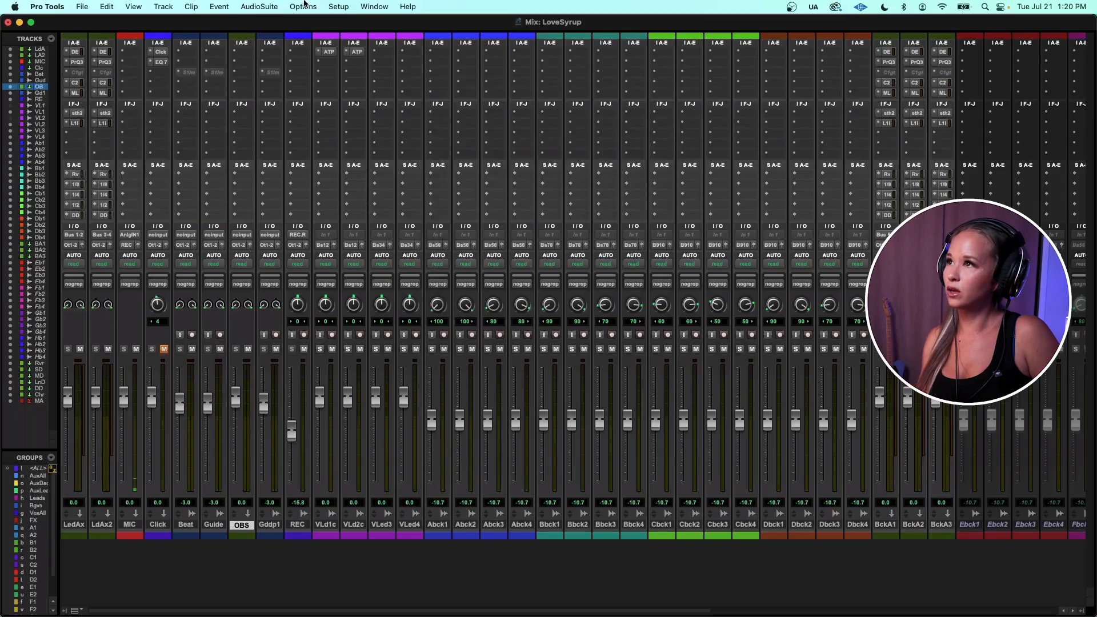
Delete all output paths in the I/O Setup, restore the default paths and accept the setup.
click(335, 7)
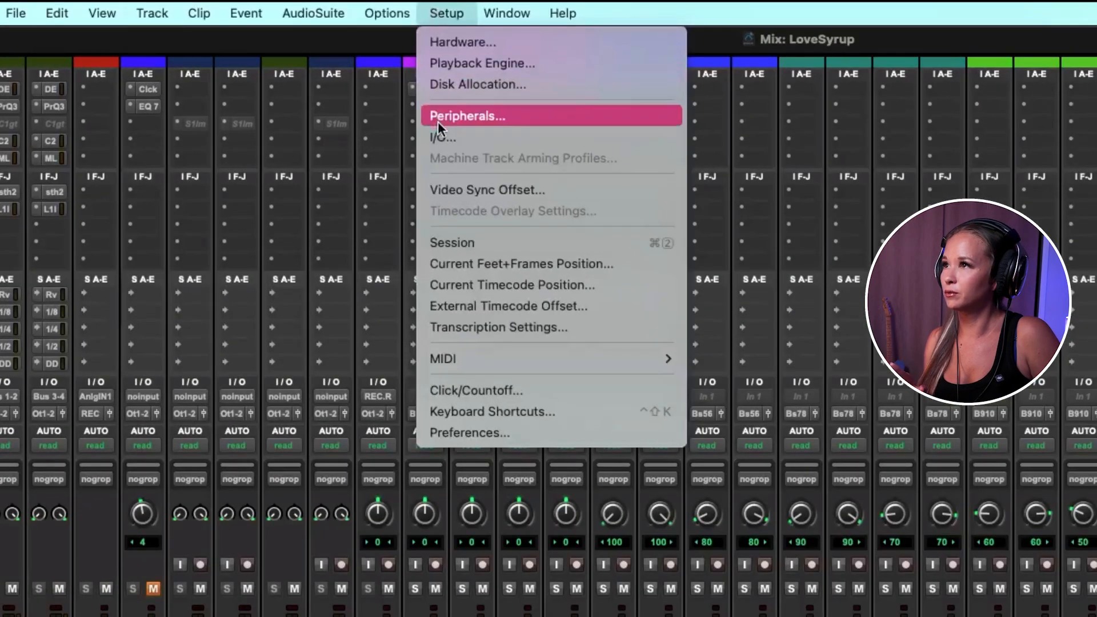
click(440, 137)
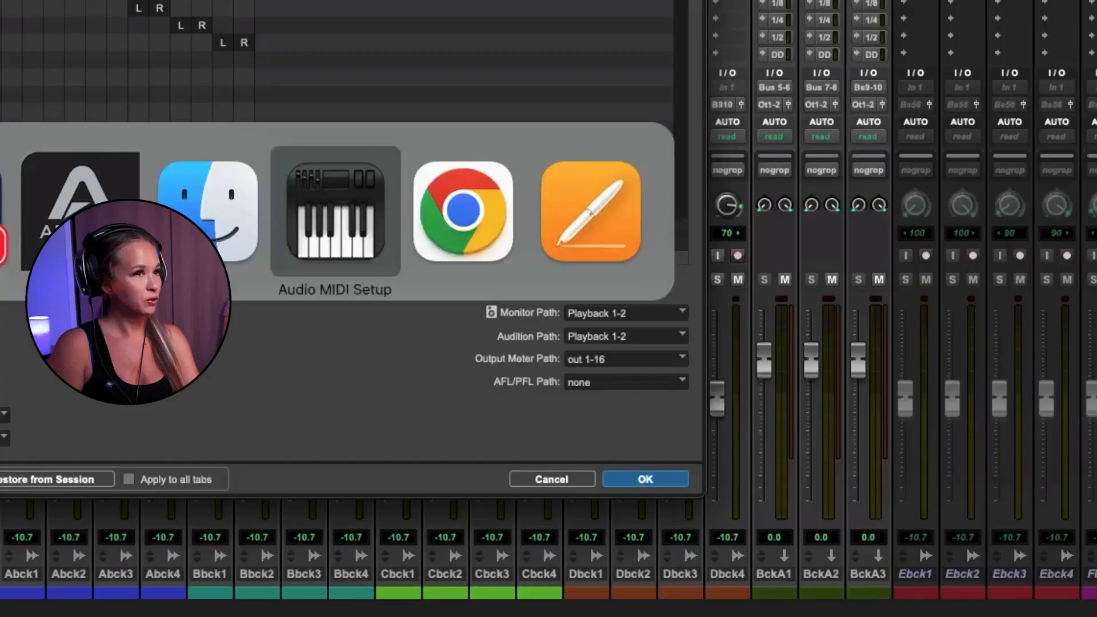
key(super+Tab)
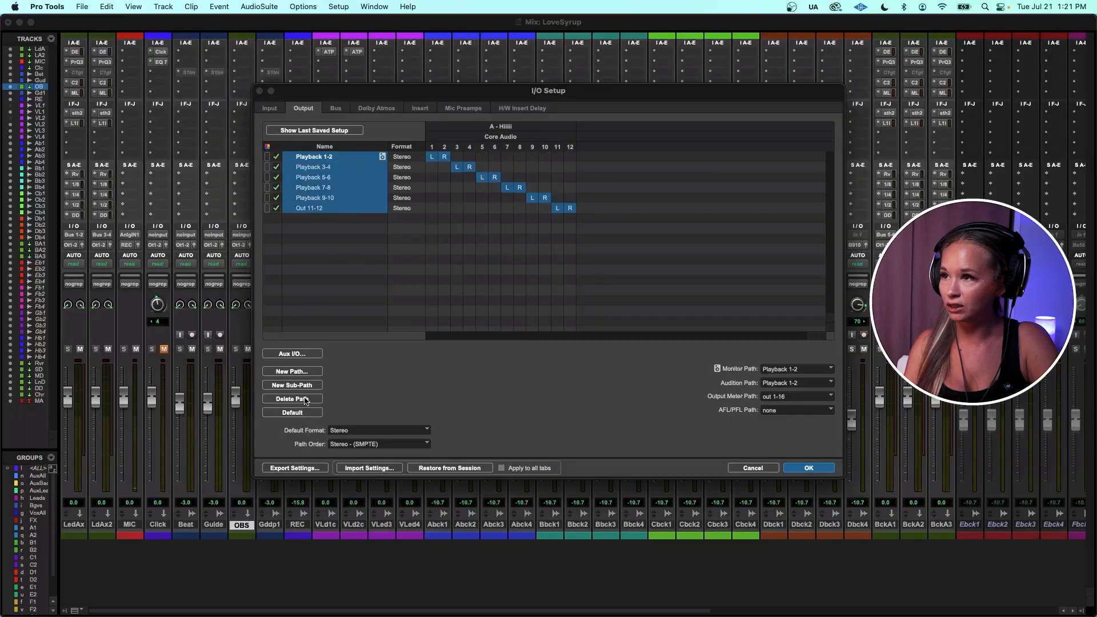
click(306, 400)
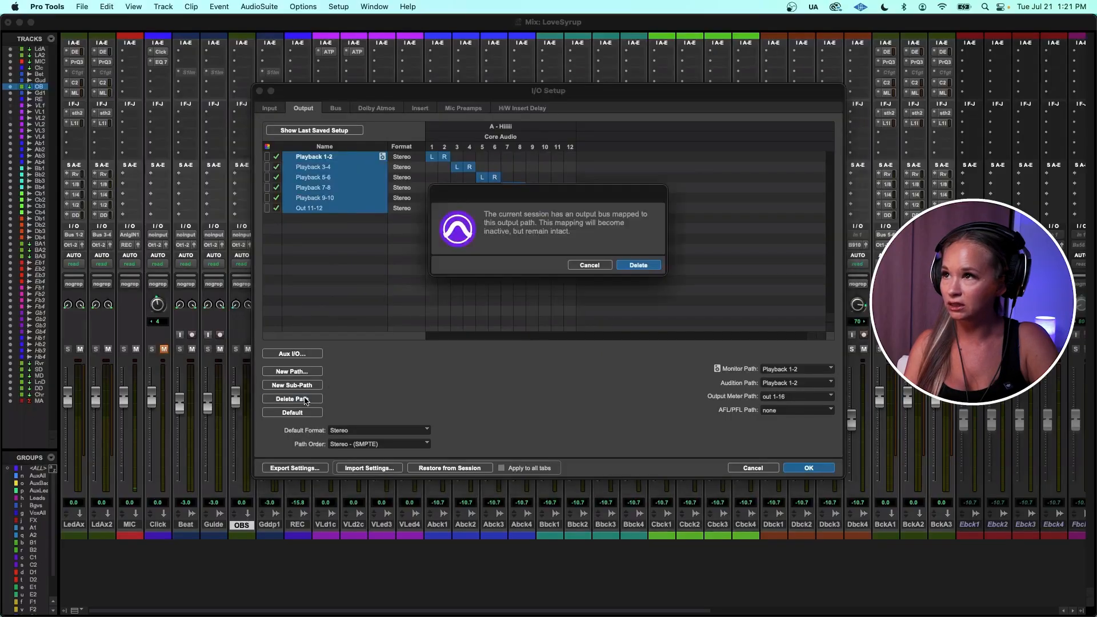
key(Return)
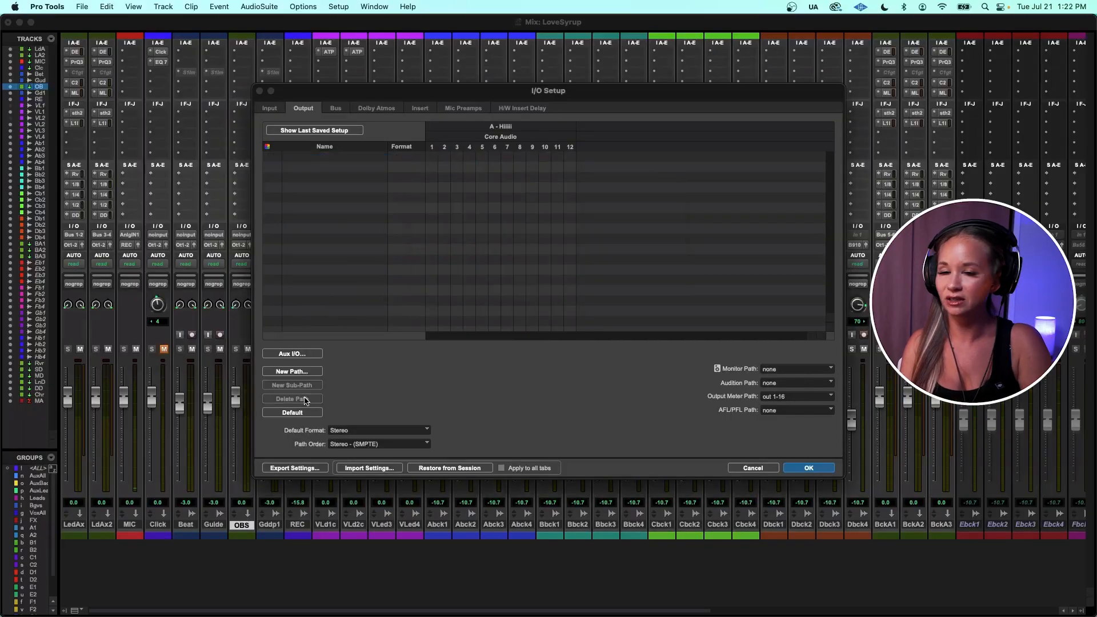
click(292, 412)
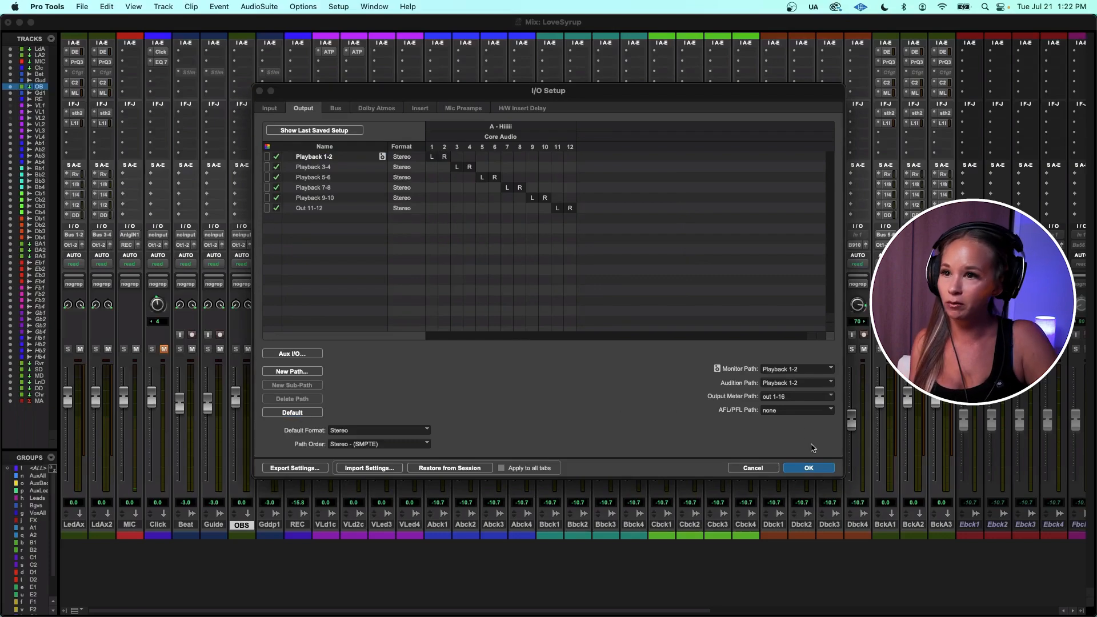
click(809, 469)
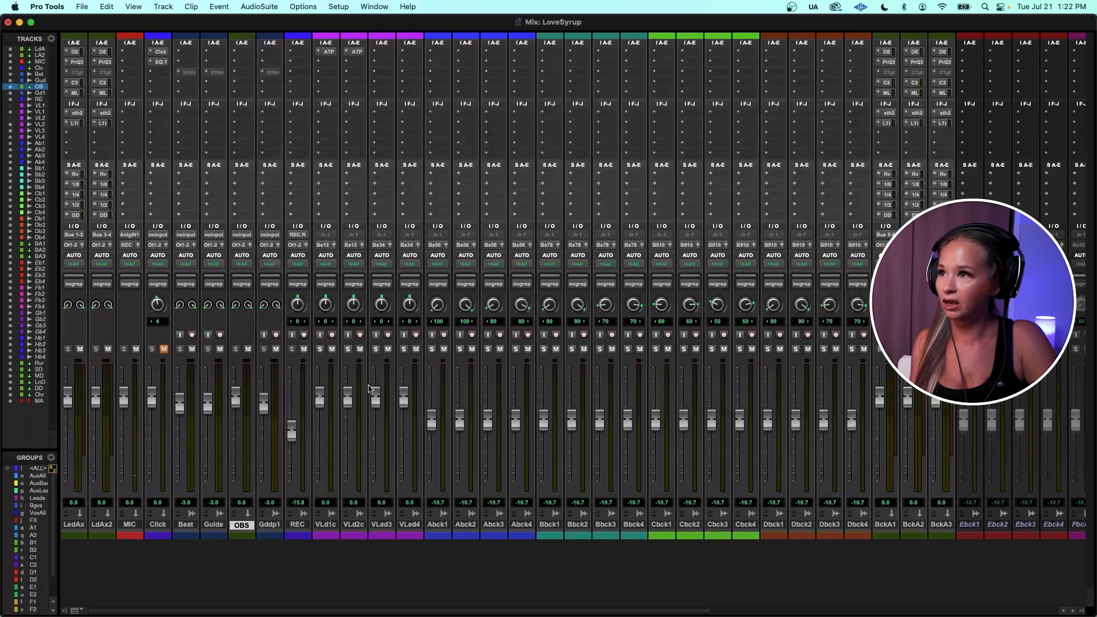
click(245, 178)
mouse_move(246, 177)
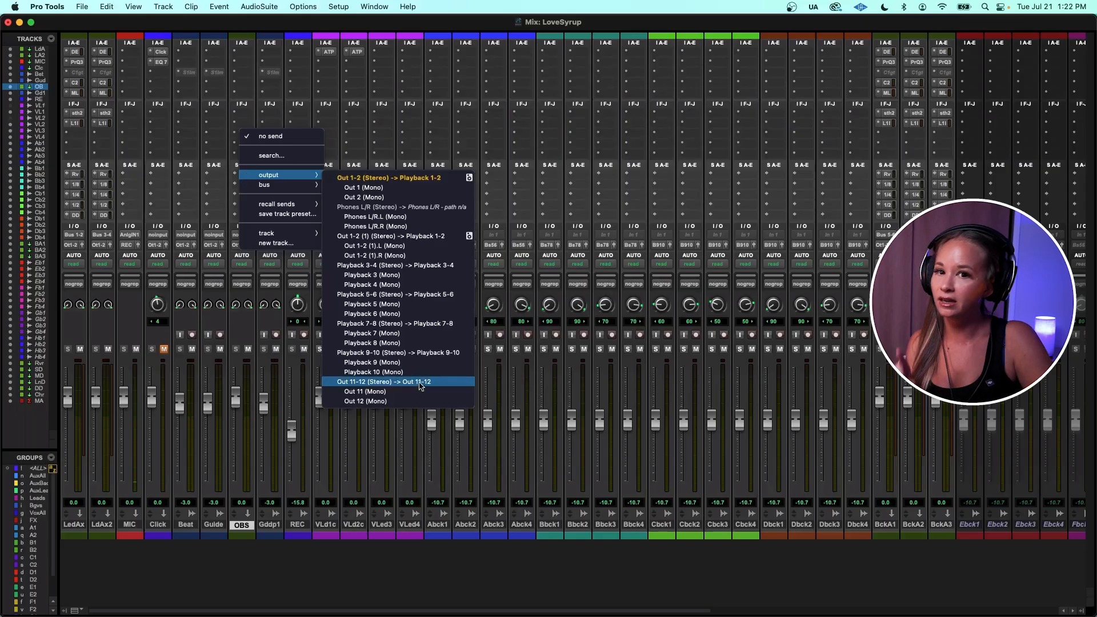
click(489, 366)
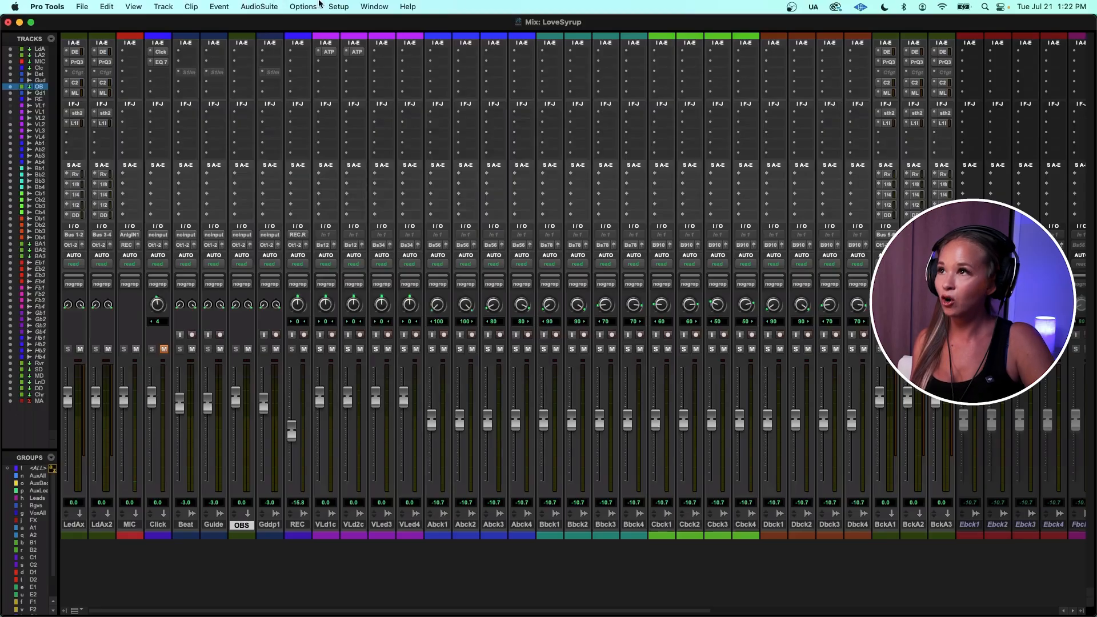
Create one stereo output path in the I/O Setup and assign it to channels 11 and 12.
click(338, 6)
click(343, 84)
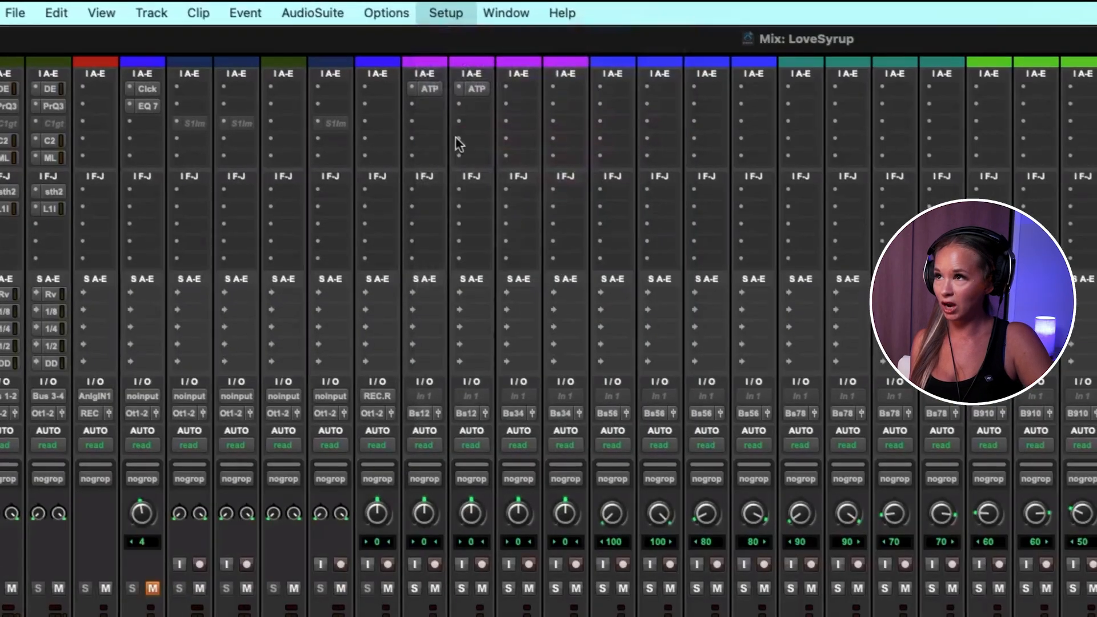
click(108, 480)
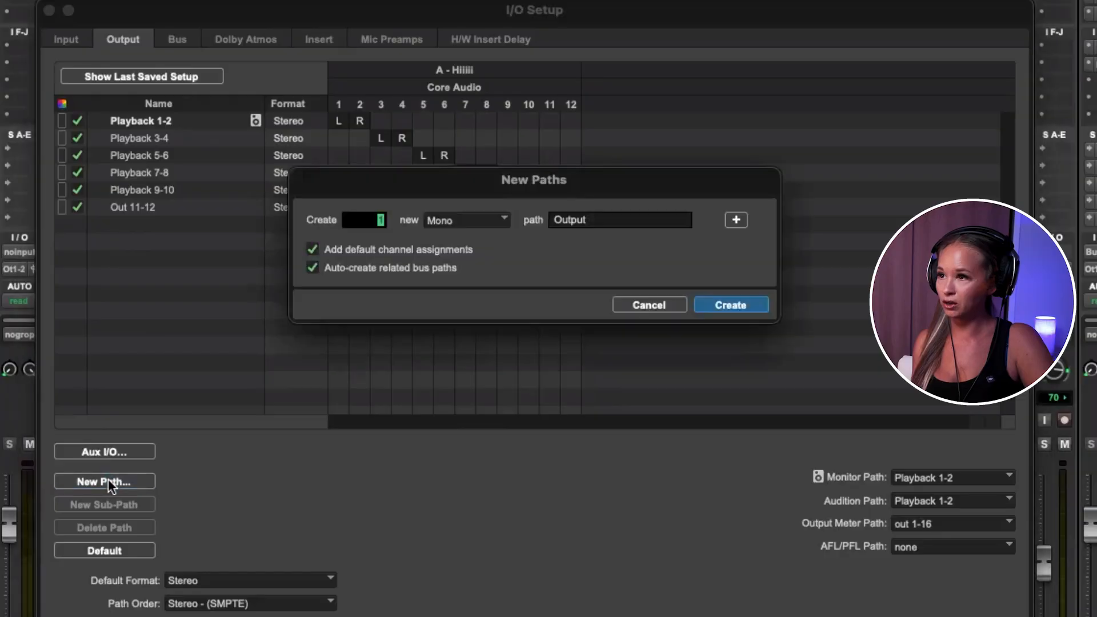
click(495, 218)
click(496, 234)
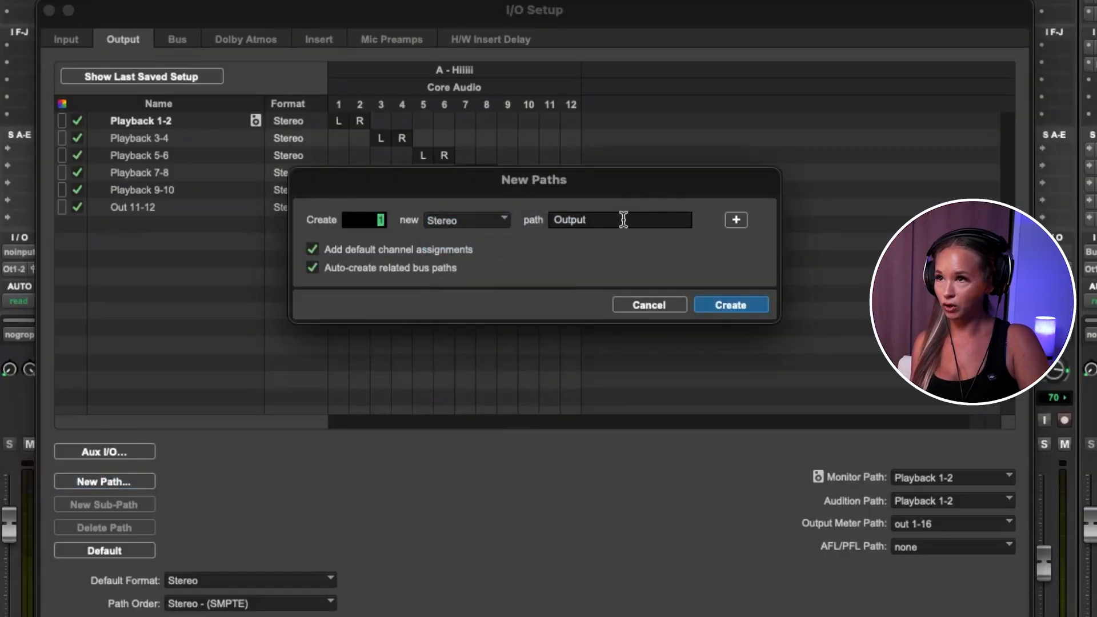
key(Return)
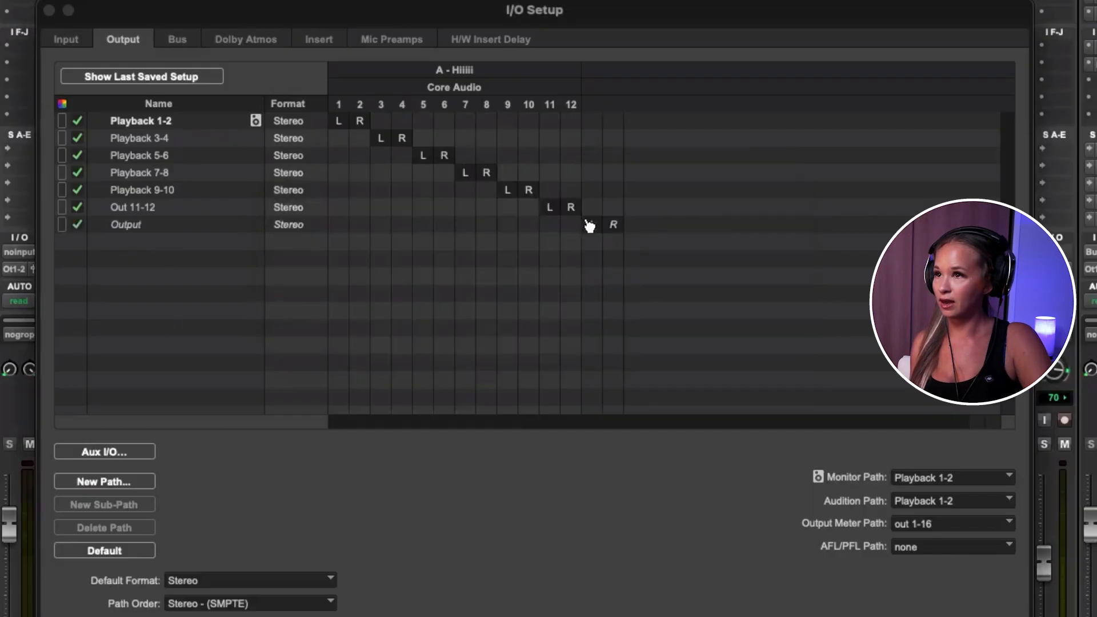
drag(595, 227, 571, 226)
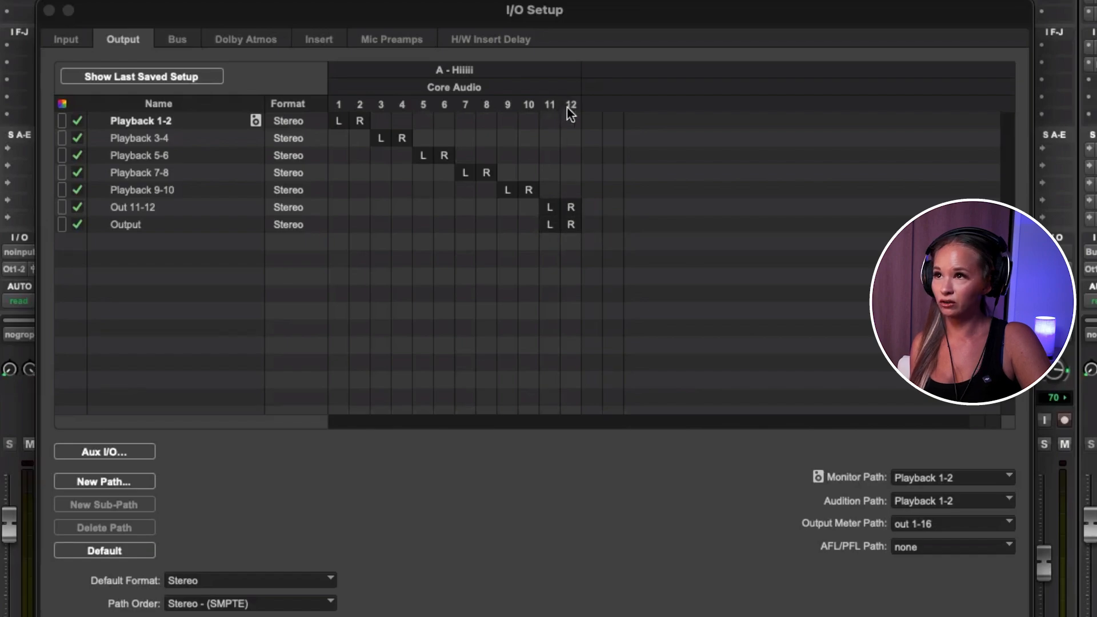
Rename the new stereo output path on channels 11 and 12 as OBS.
double_click(136, 225)
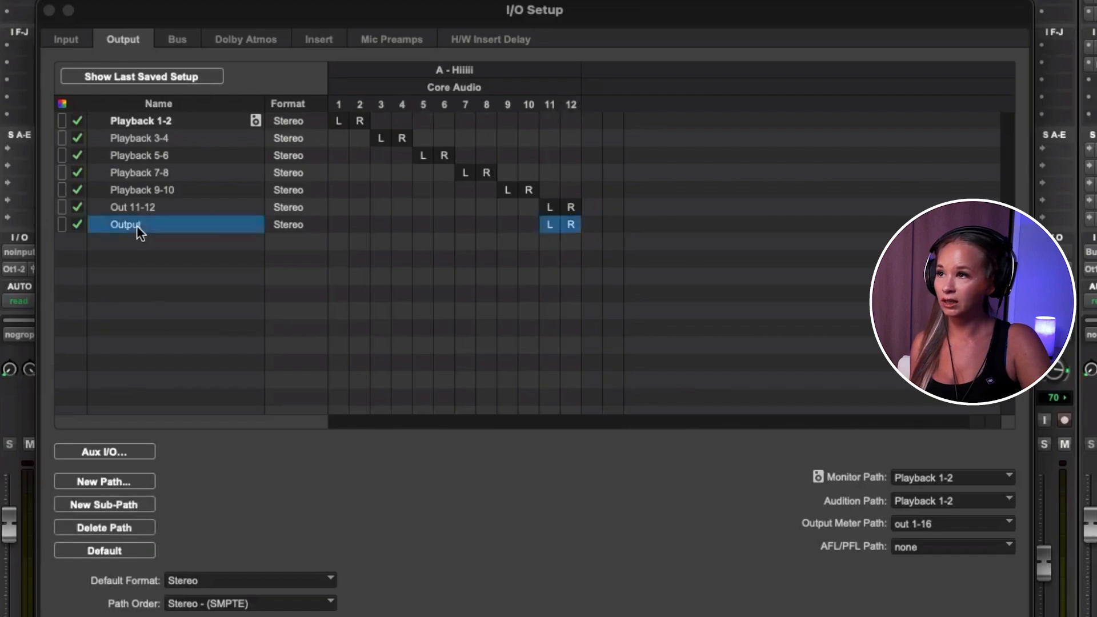
text(OBS)
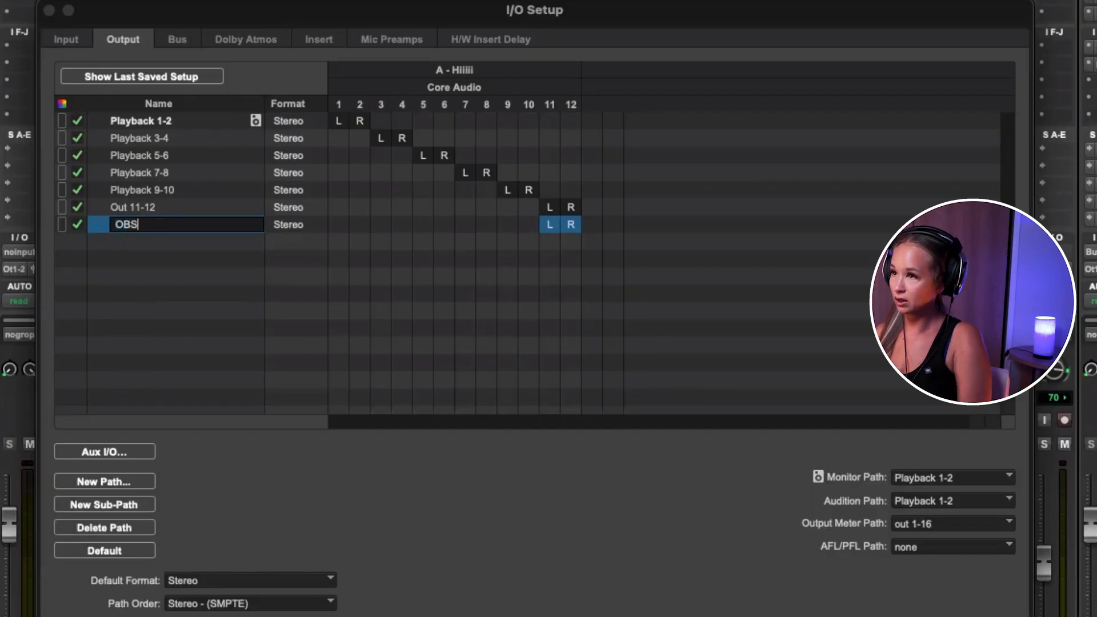
key(Return)
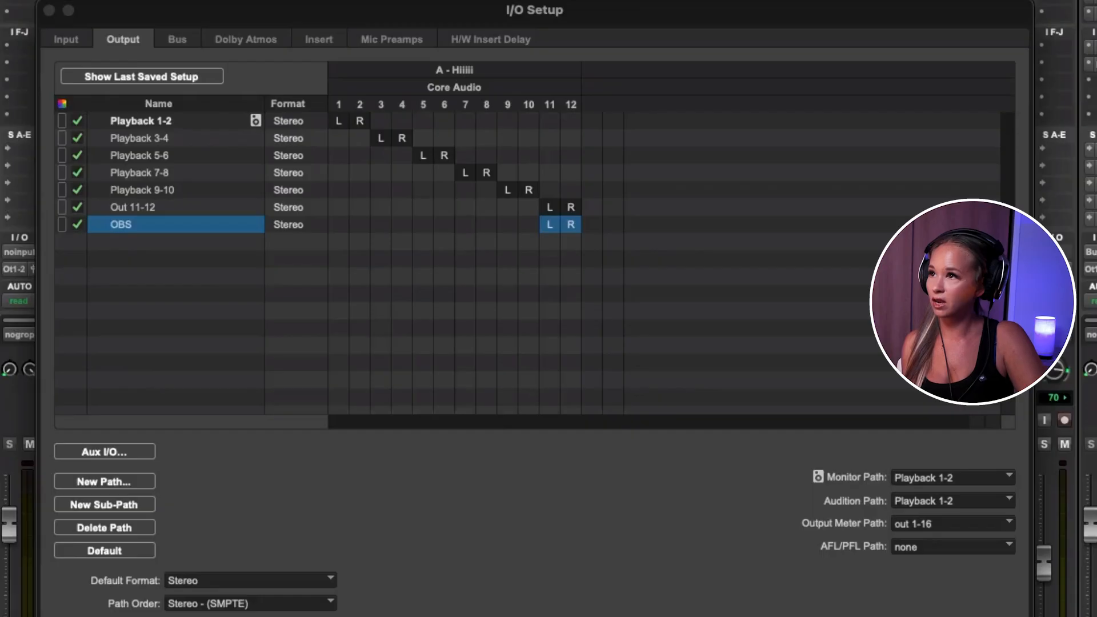
Resolve the overlap on channels 11 and 12 by deactivating the OBS output path and keeping Out 11-12 active.
key(Return)
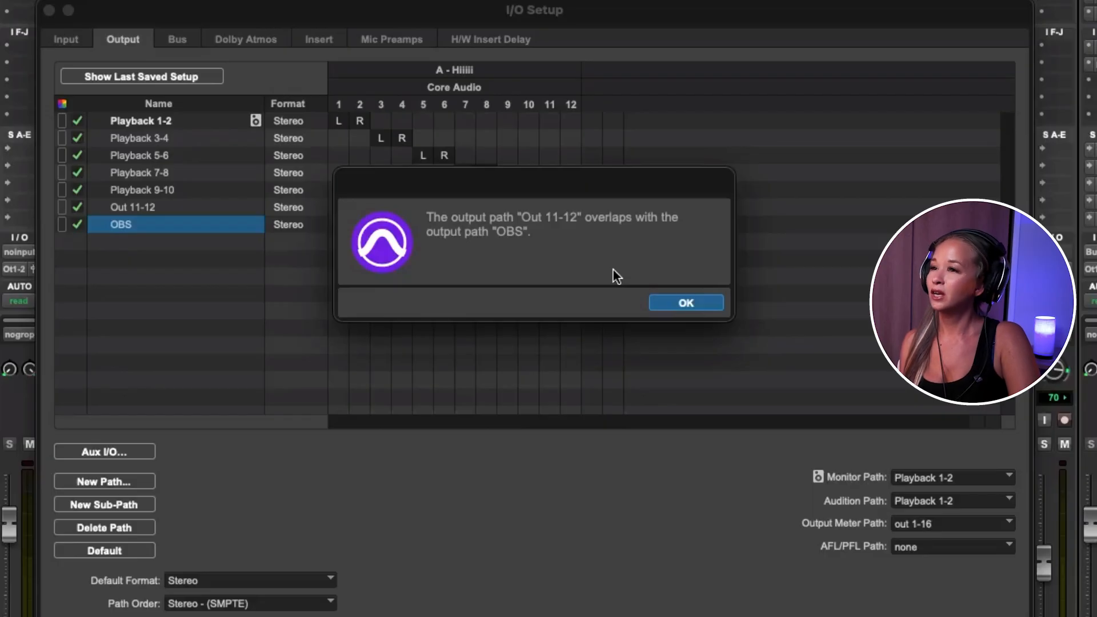
key(Return)
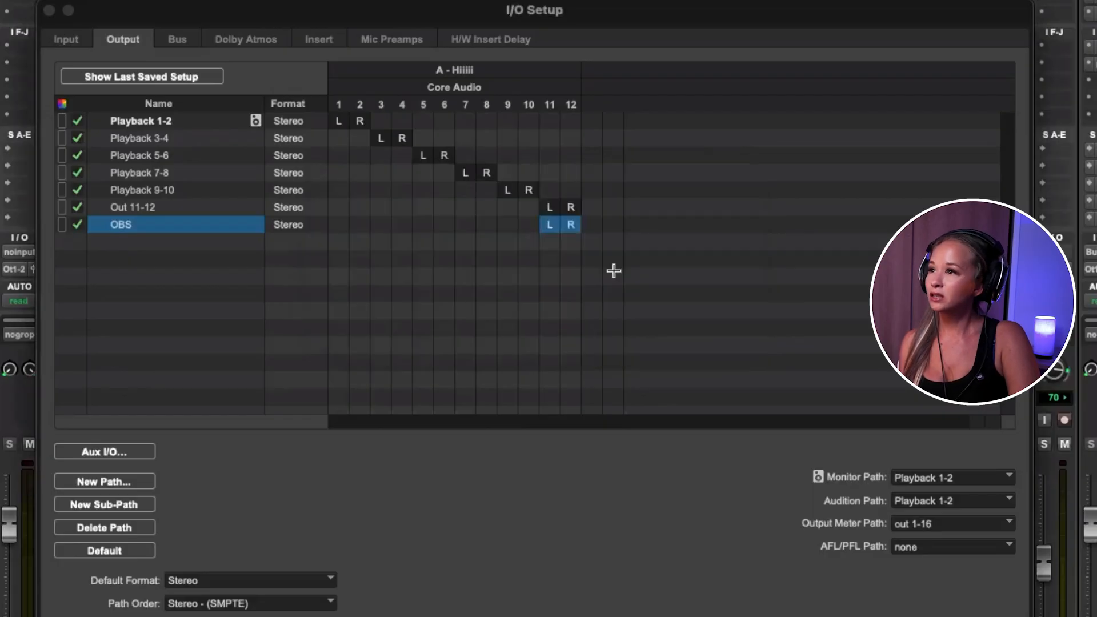
click(77, 207)
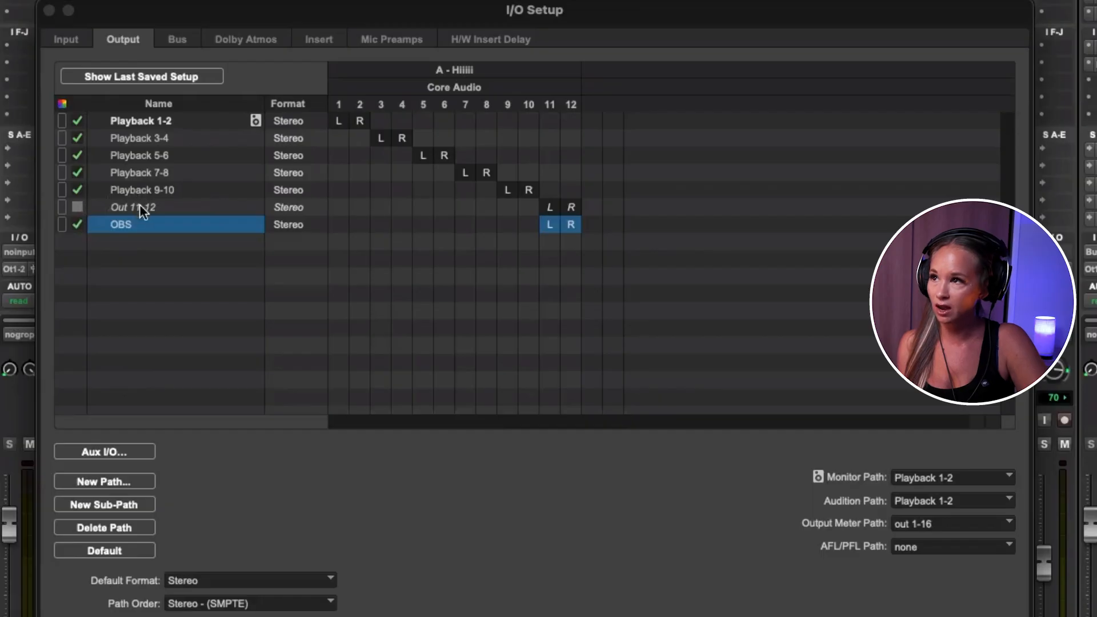
click(77, 224)
click(80, 206)
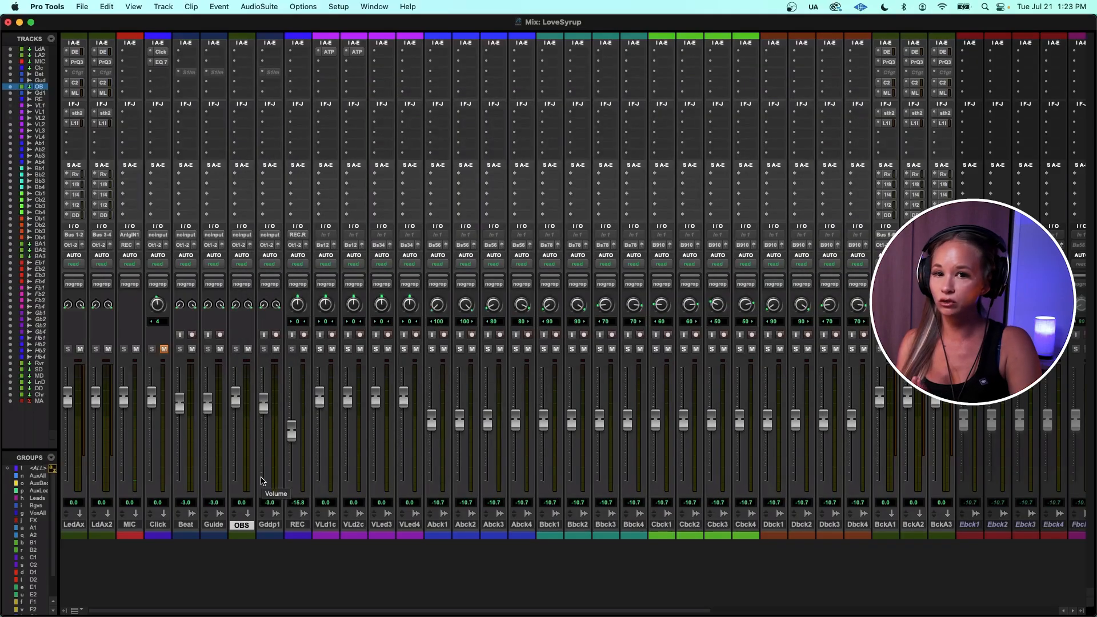
Set the OBS aux track's input to the stereo bus 41-42.
click(242, 234)
mouse_move(241, 236)
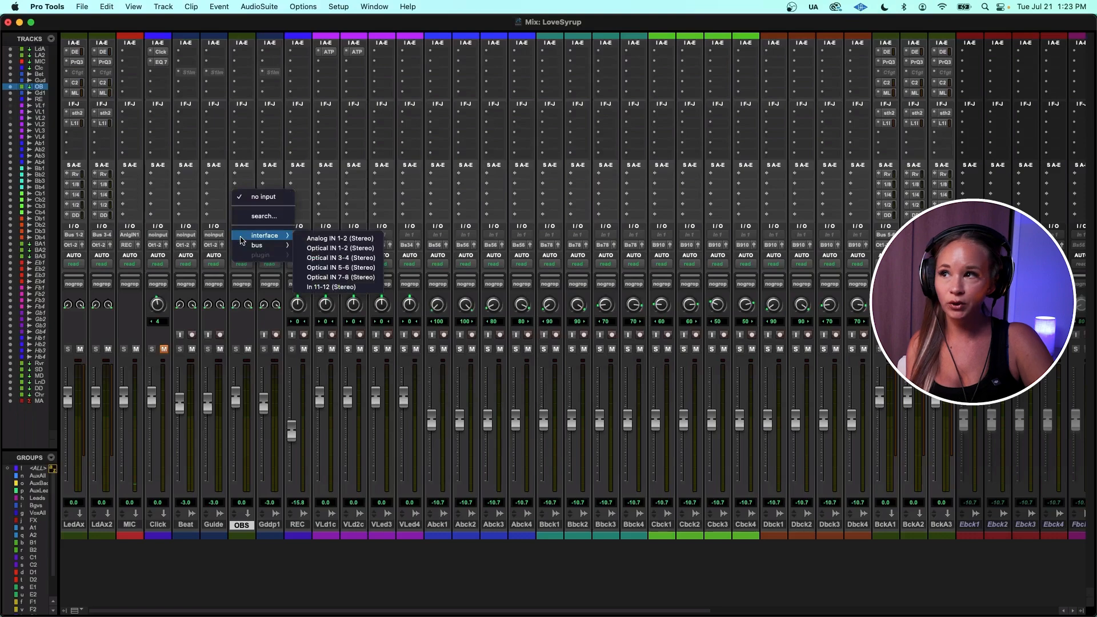
mouse_move(277, 247)
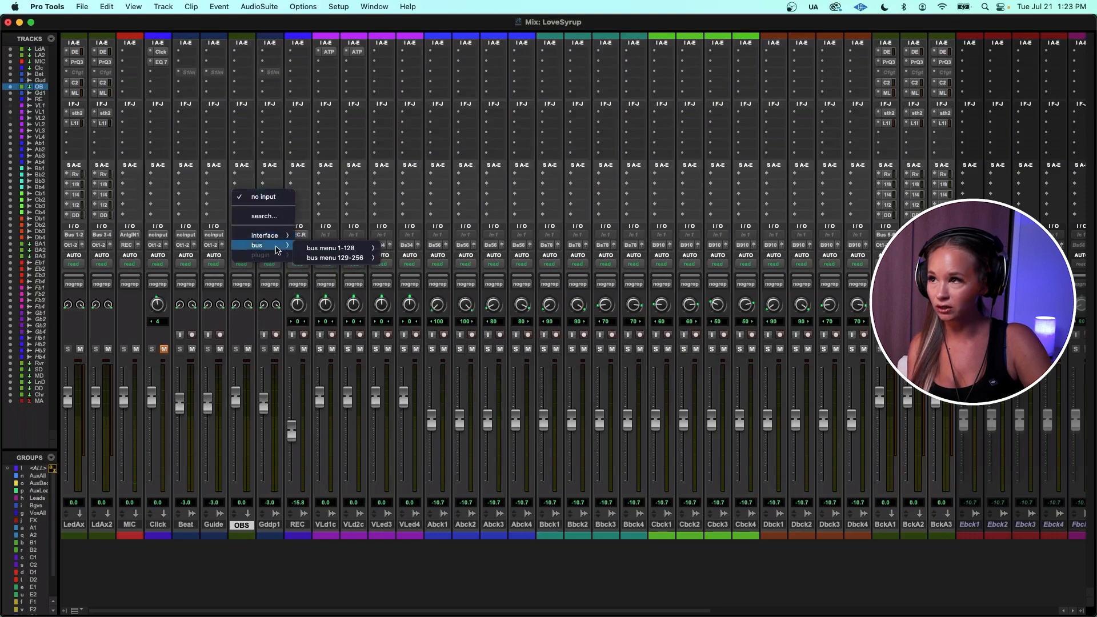
mouse_move(334, 248)
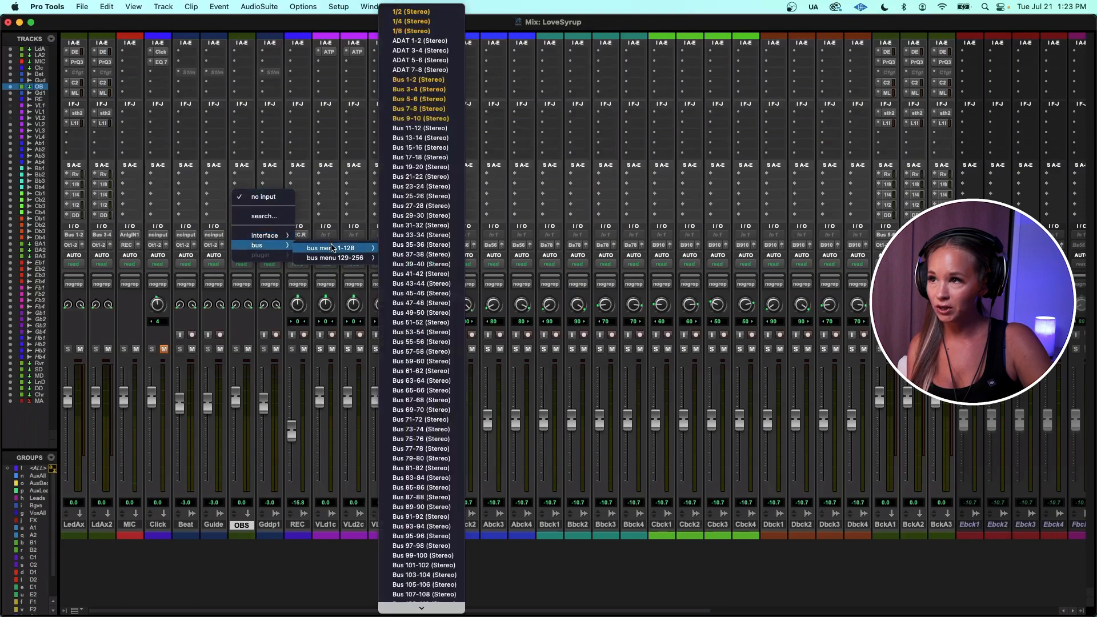
click(418, 278)
Add a send on the OBS track to the stereo output Out 11-12 and set its level to 0.0.
click(241, 178)
mouse_move(242, 176)
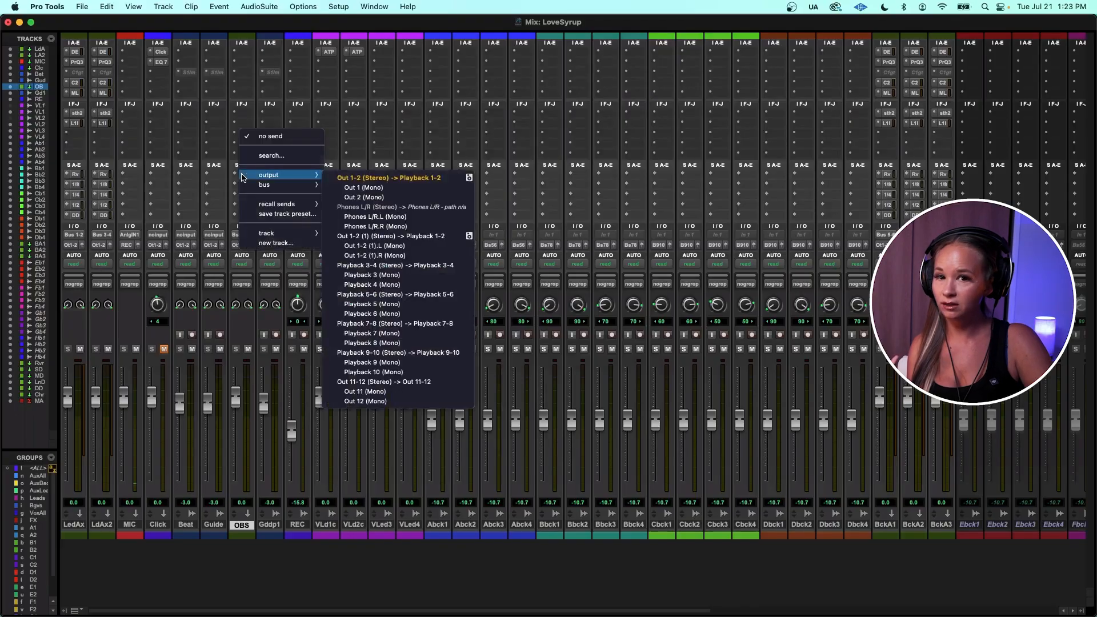
click(402, 382)
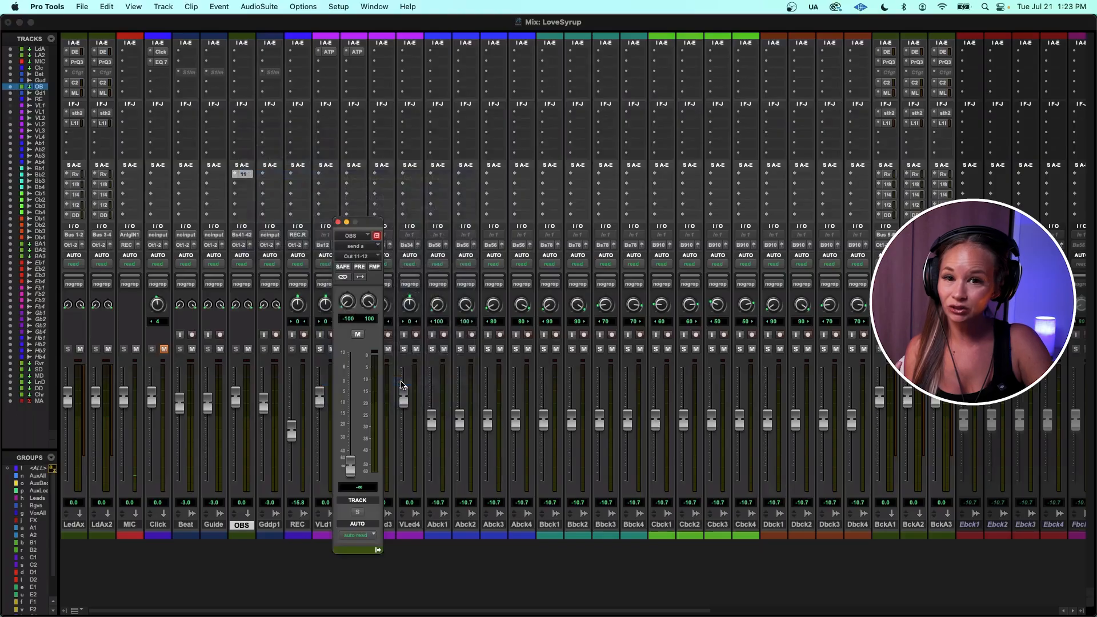
alt+click(351, 470)
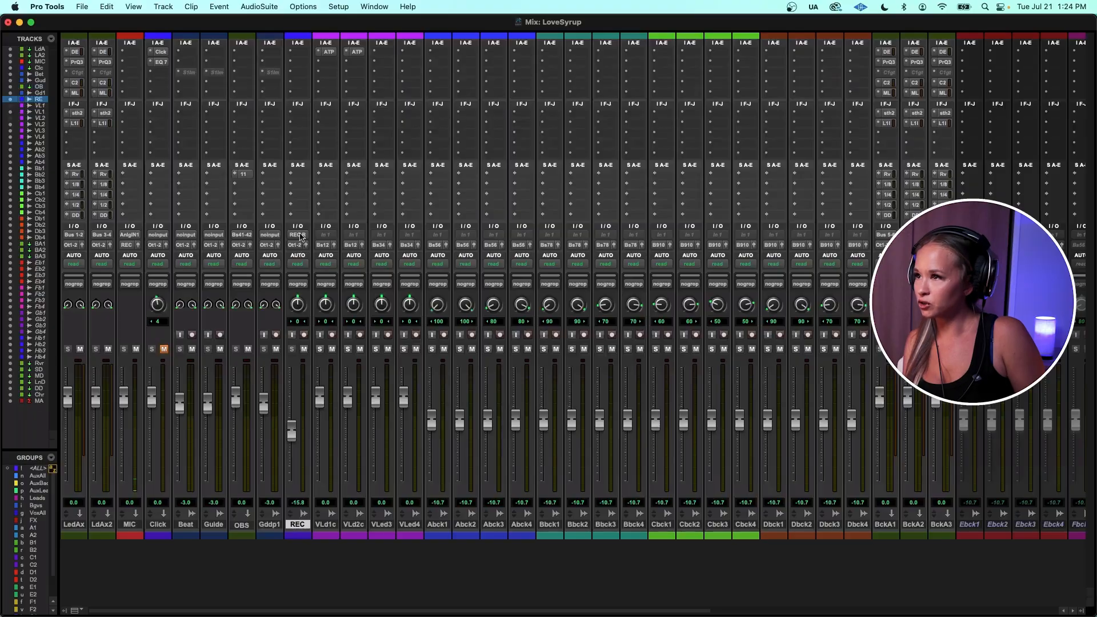
Set the REC track's input to Analog IN 2 (Mono).
click(301, 236)
mouse_move(309, 236)
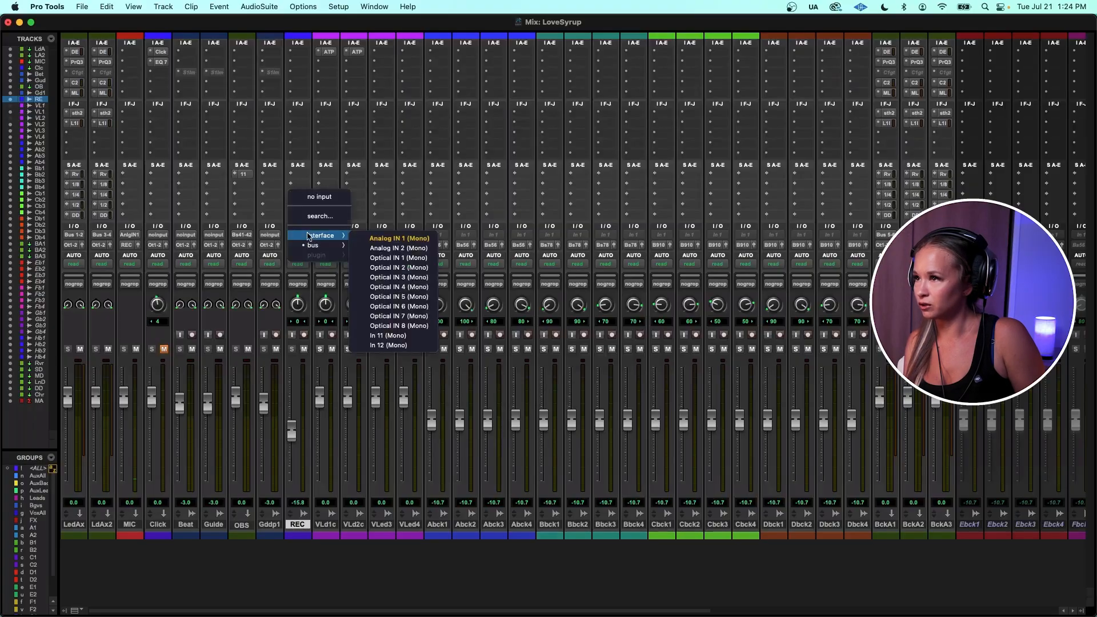
click(400, 248)
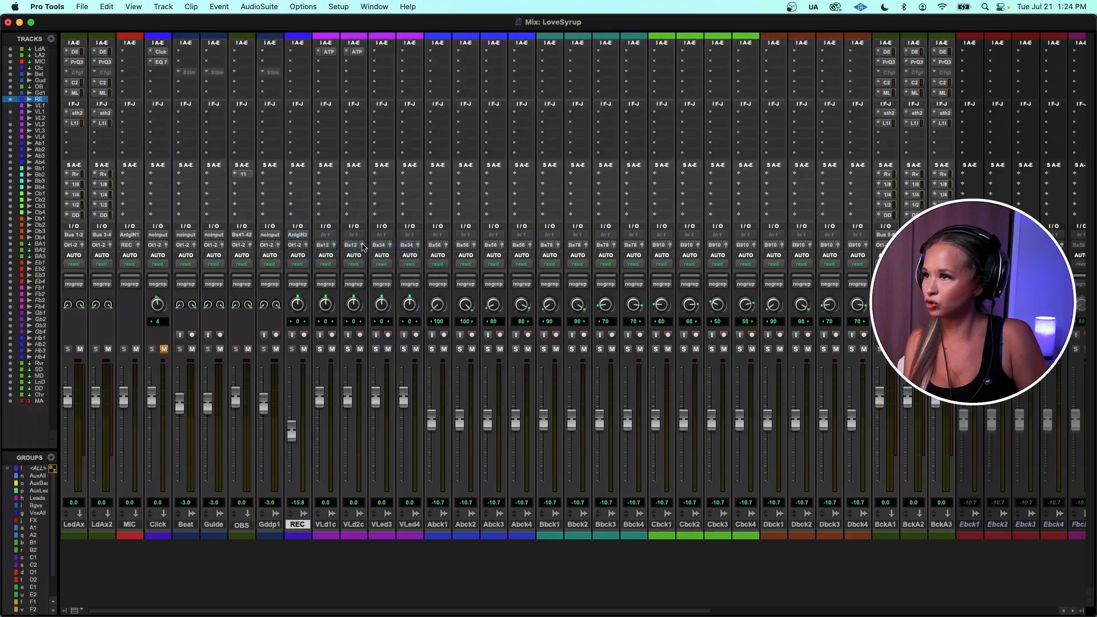
Route the REC track's output to the stereo bus 41-42 and record-enable the track.
click(299, 244)
mouse_move(299, 255)
mouse_move(394, 259)
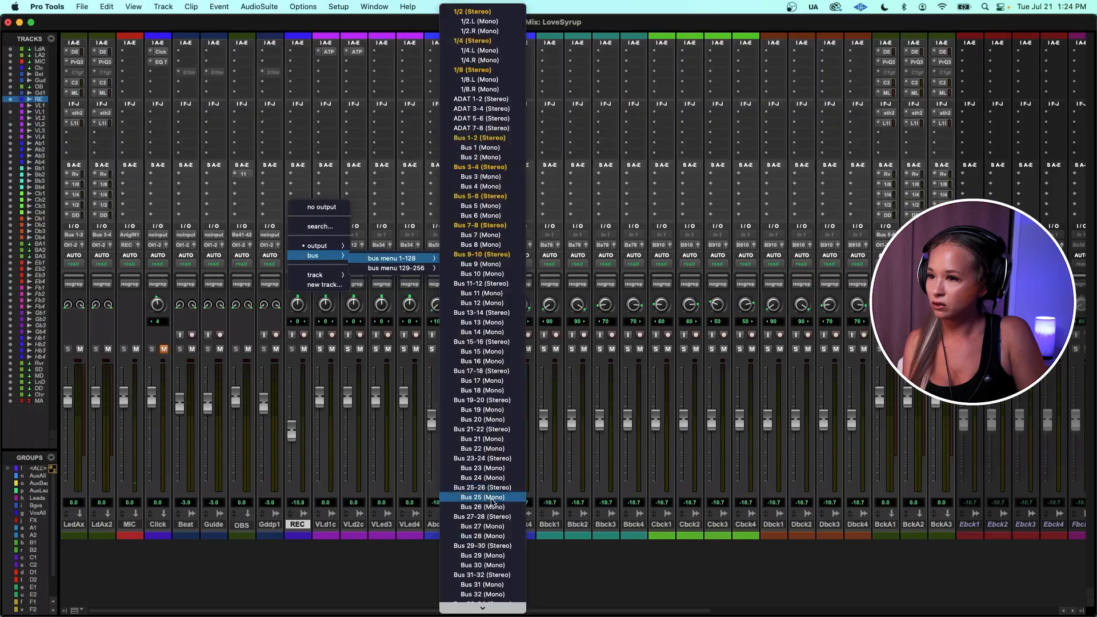
scroll(493, 502, down, 5)
click(485, 573)
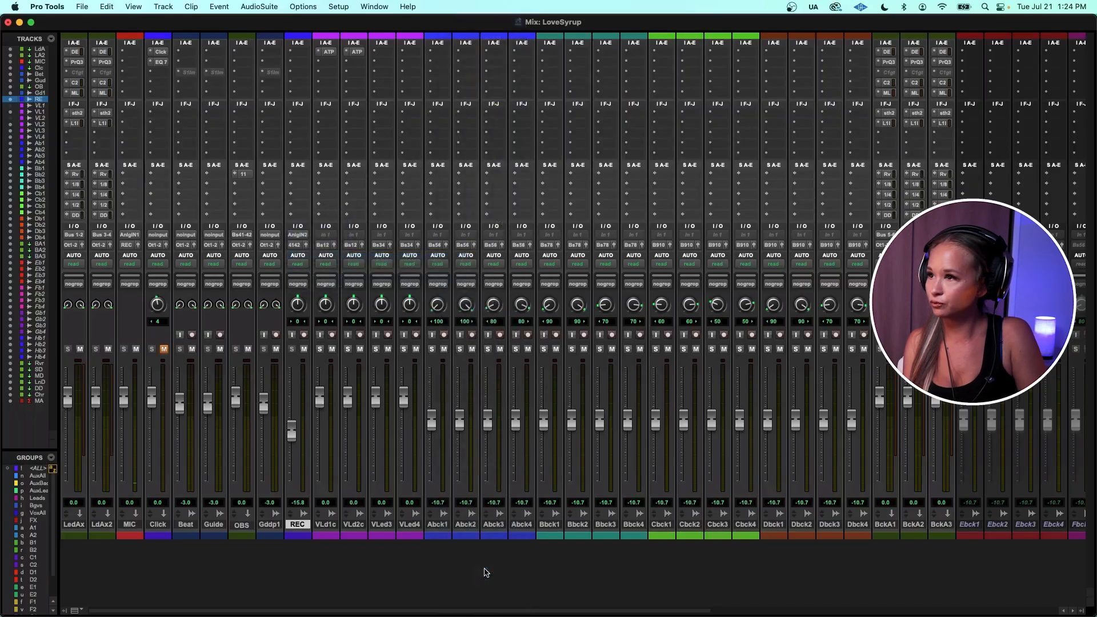
click(304, 336)
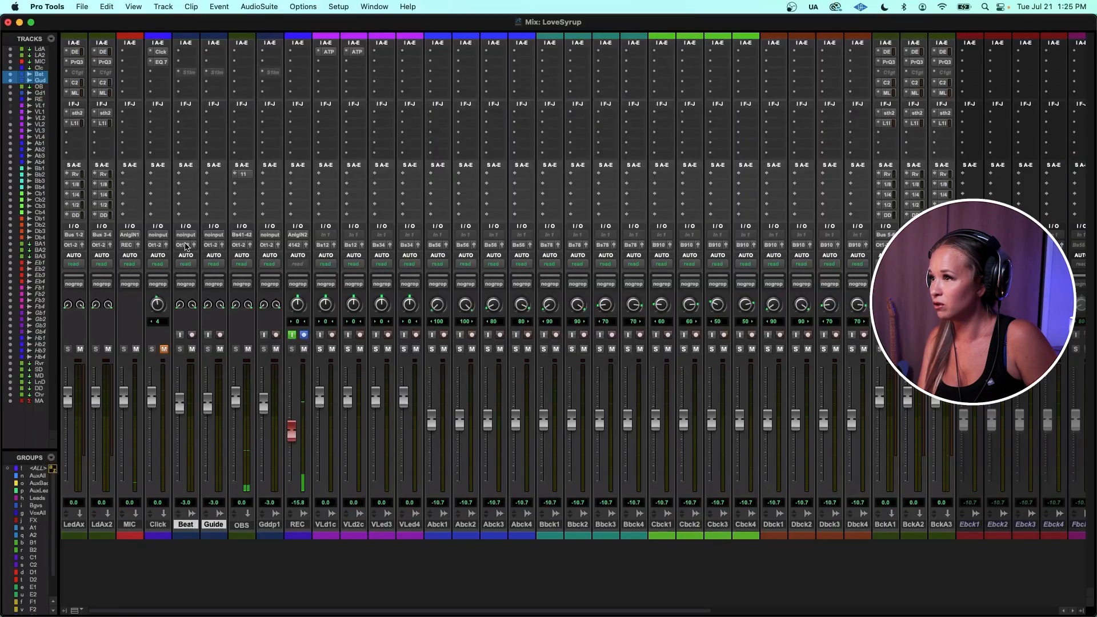
Route the outputs of the selected Beat and Guide tracks to the stereo bus 41-42.
click(185, 246)
mouse_move(203, 255)
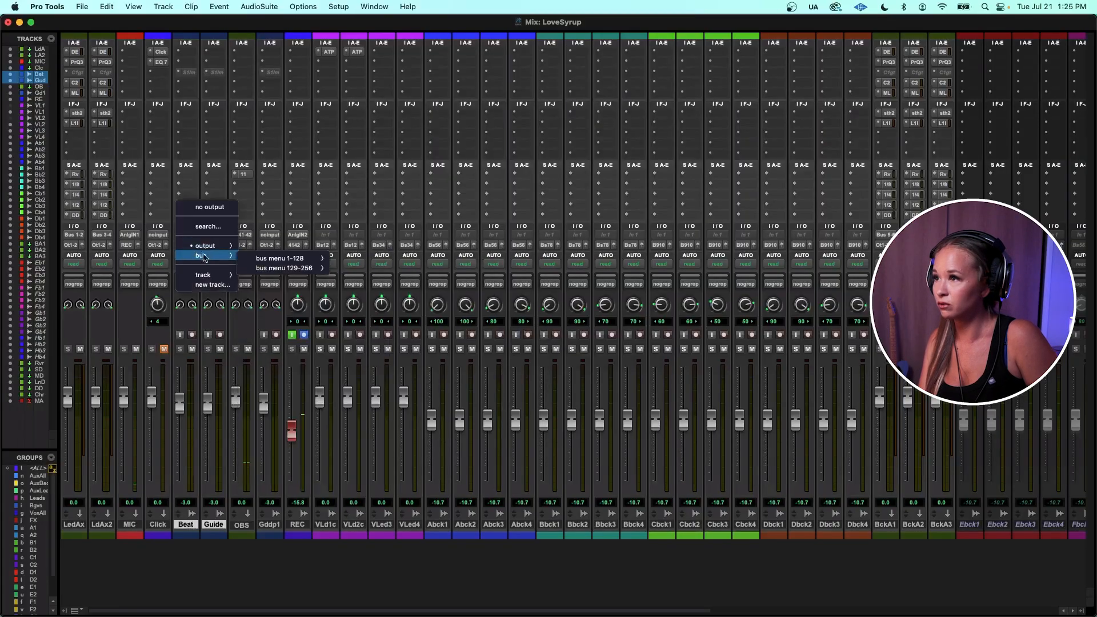
mouse_move(280, 258)
scroll(386, 543, down, 1)
click(396, 549)
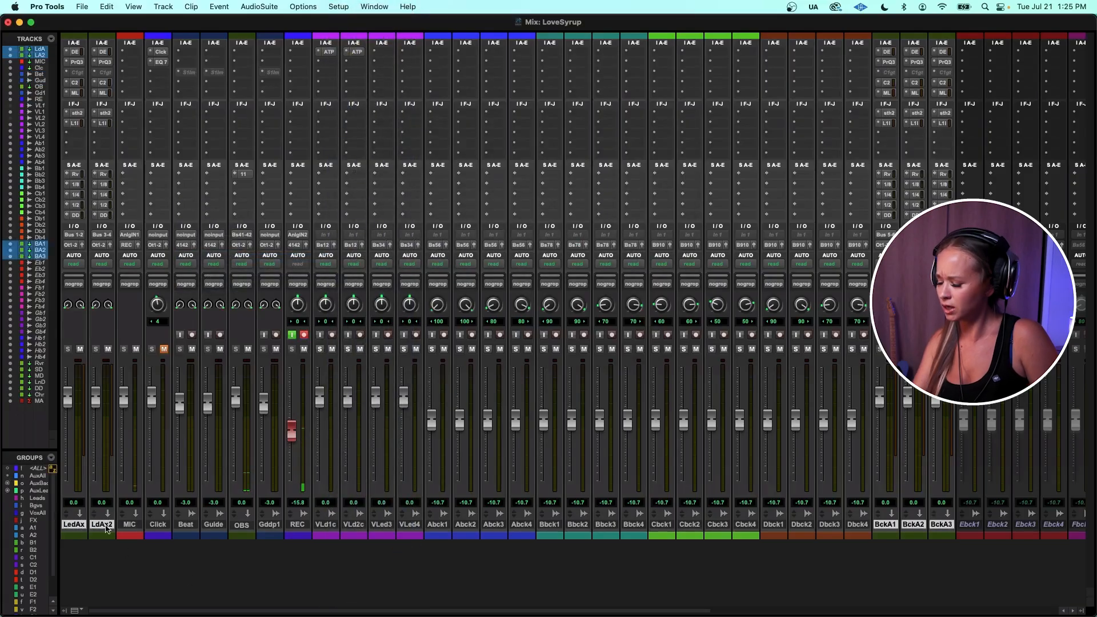
Route the outputs of the selected lead and background aux tracks to the stereo bus 41-42.
click(74, 244)
mouse_move(97, 256)
mouse_move(146, 258)
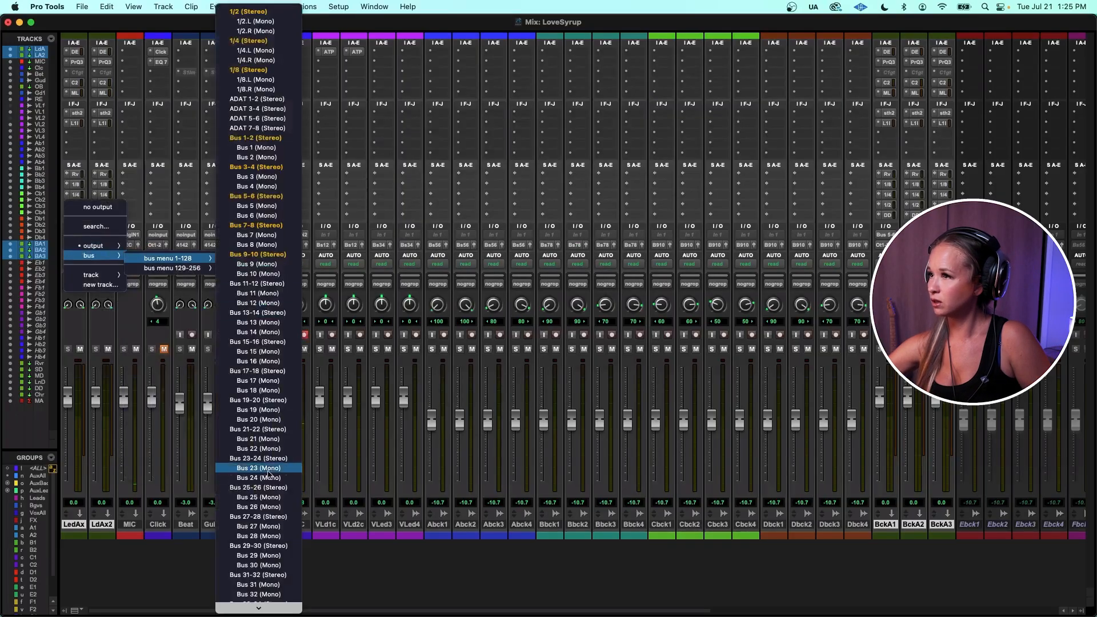
scroll(269, 475, down, 5)
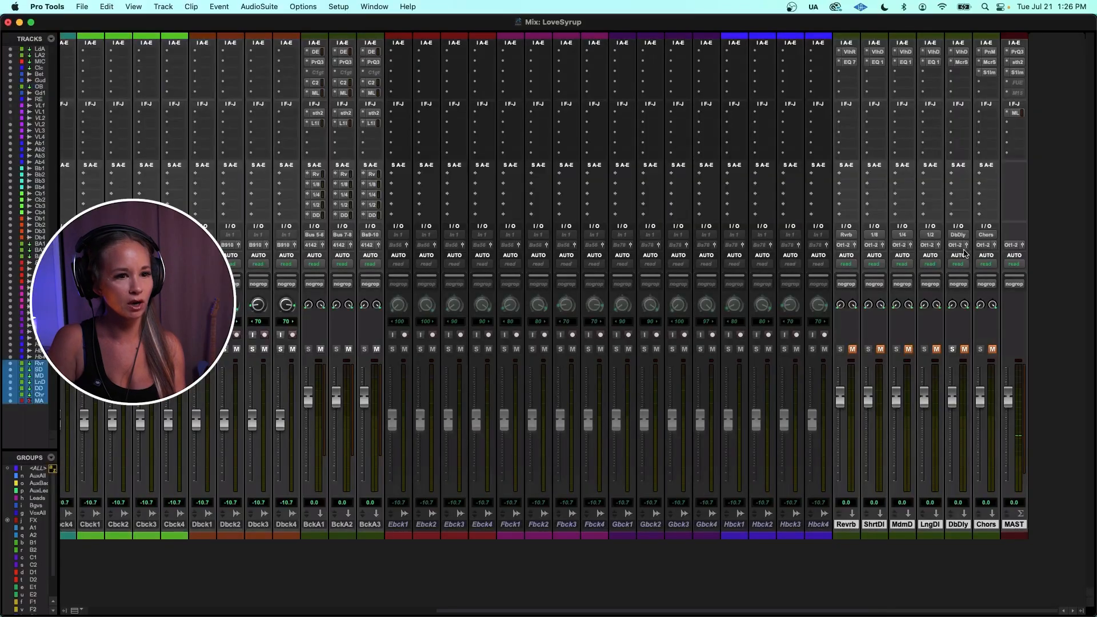
Route the outputs of the selected reverb, delay and chorus tracks to the stereo bus 41-42.
click(963, 245)
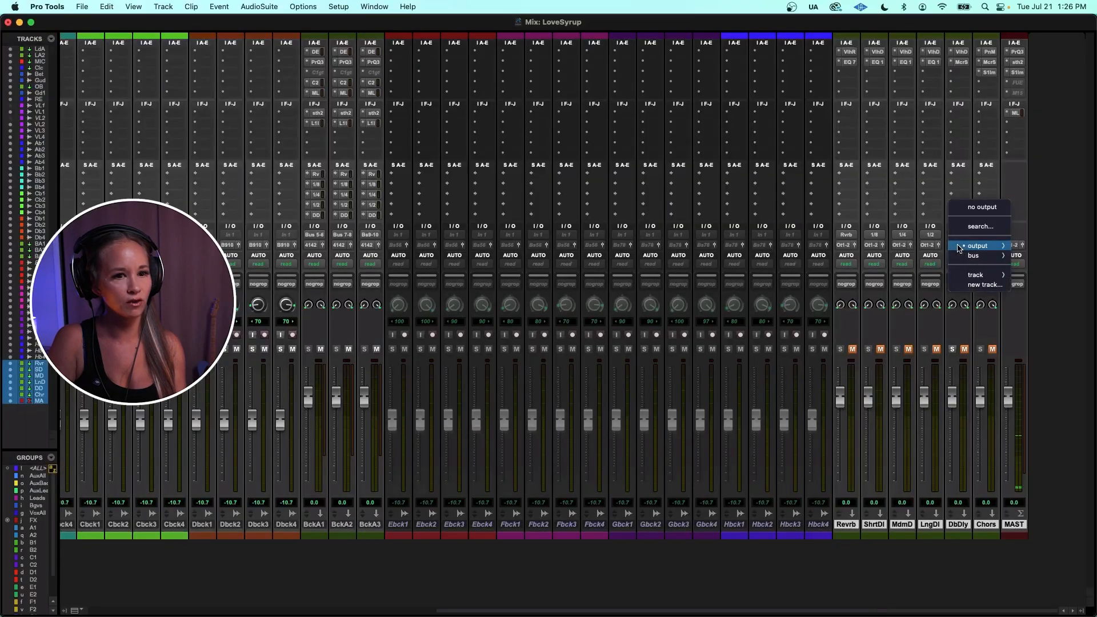
mouse_move(978, 255)
mouse_move(934, 259)
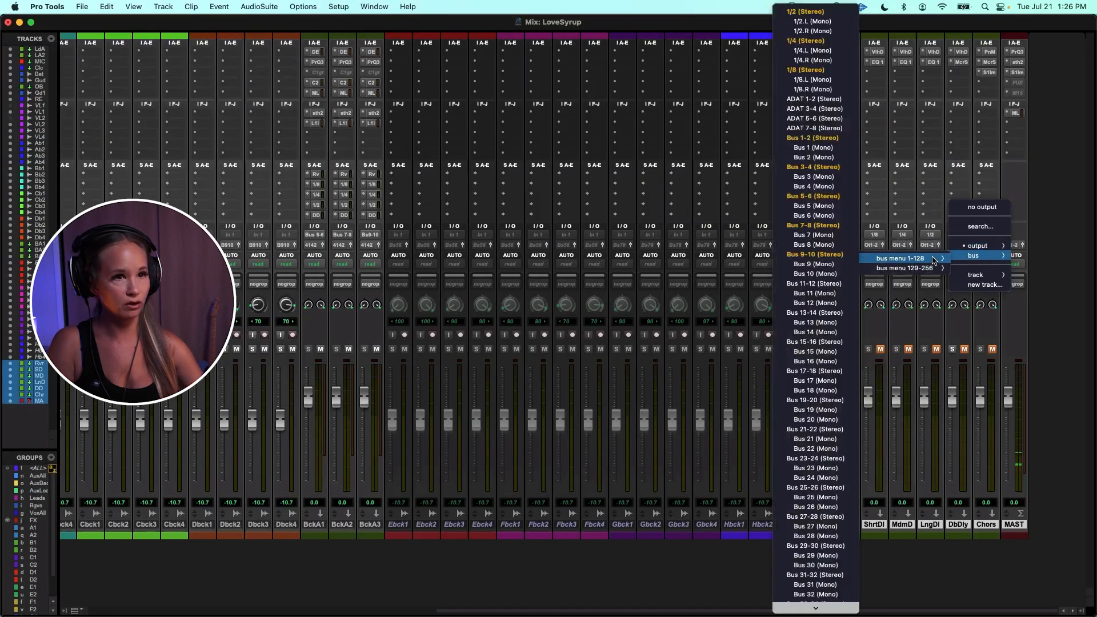
scroll(779, 529, down, 5)
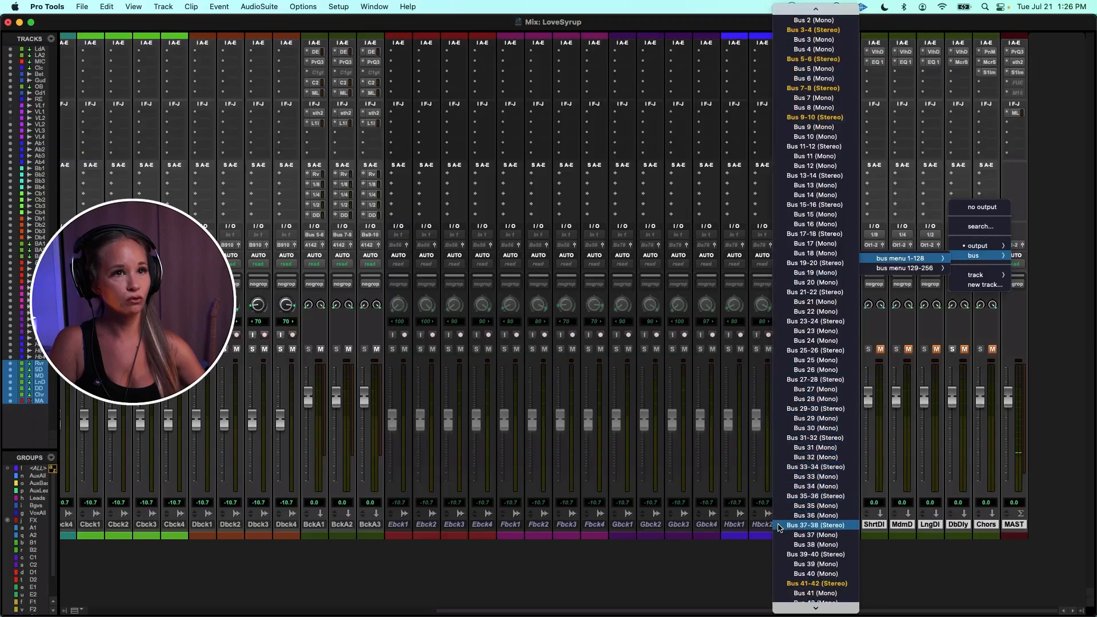
click(838, 526)
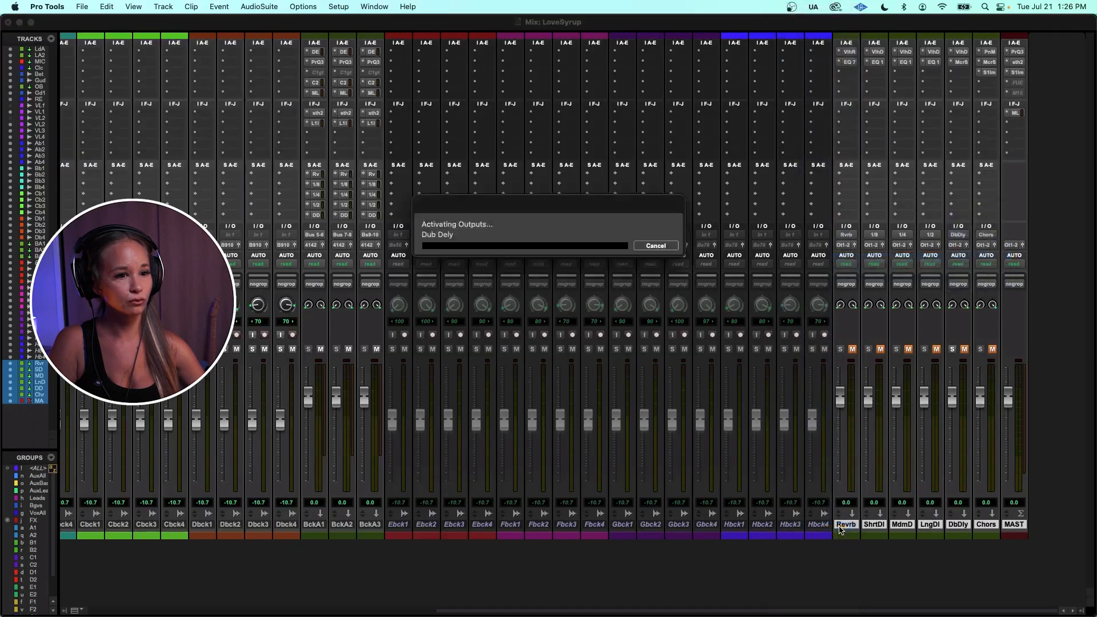
Play the session from bar 25 in the Edit window to check the routing, and stop playback.
key(super+Tab)
key(super+Tab)
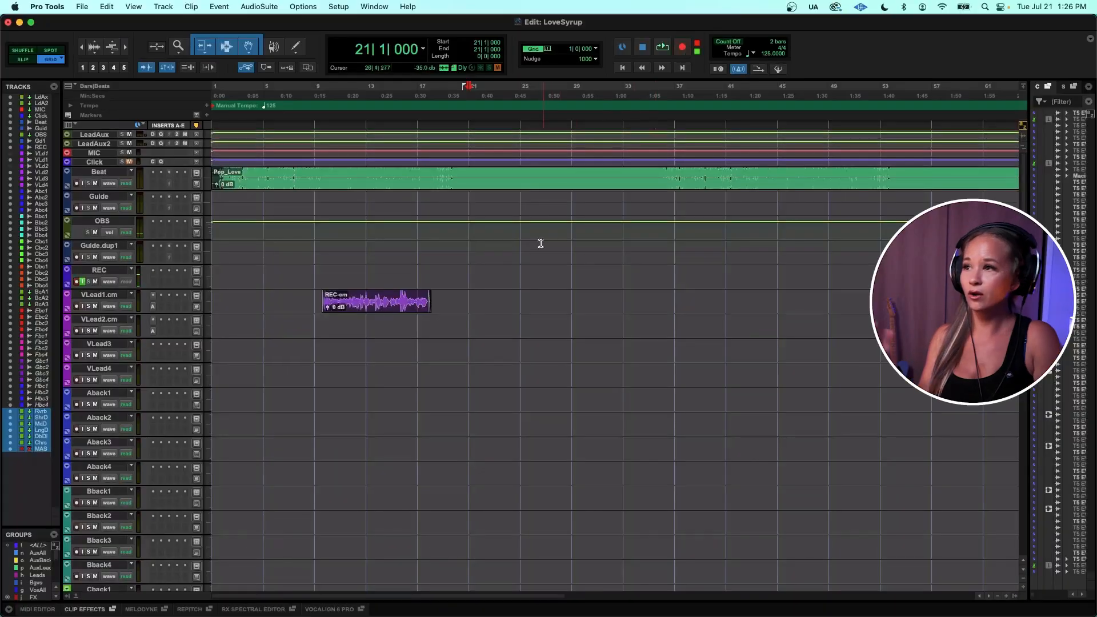
click(521, 272)
key(space)
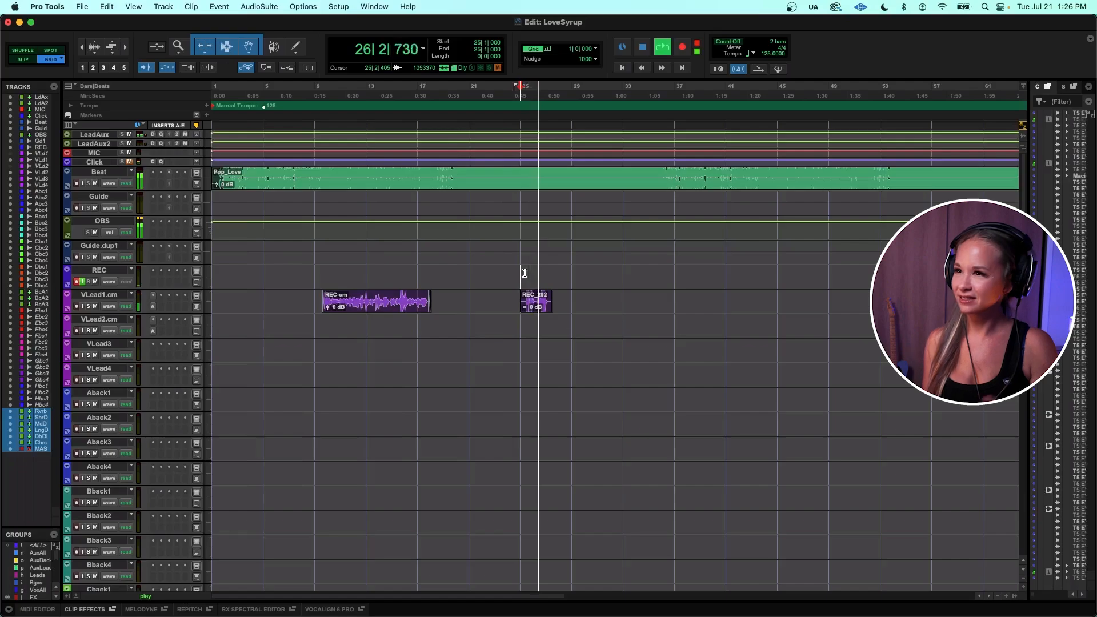
key(space)
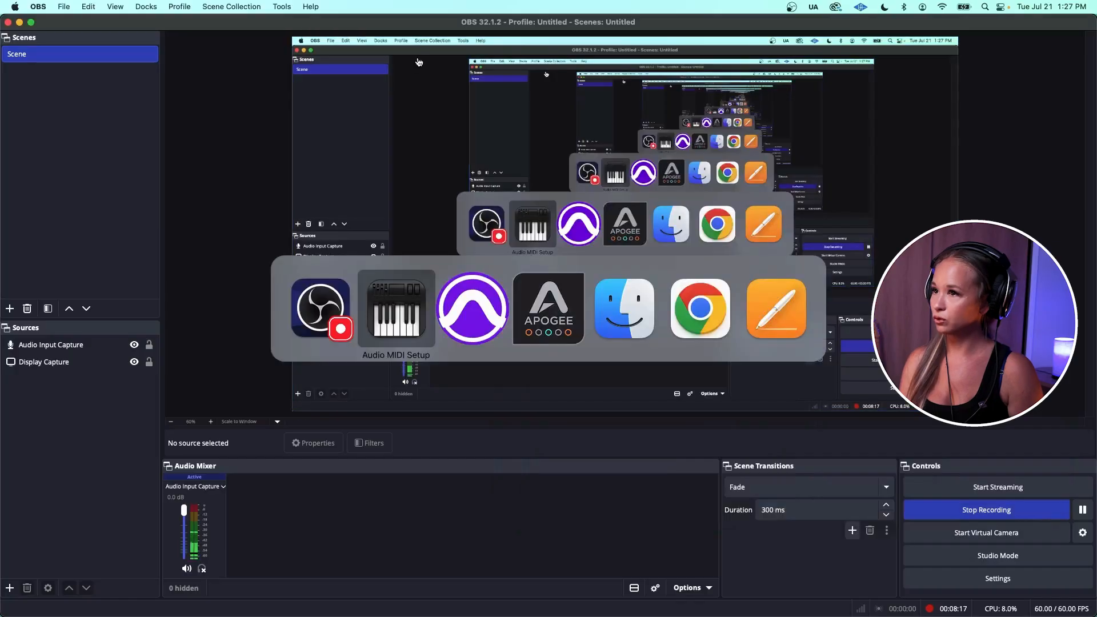
key(super+Tab)
key(super+Tab)
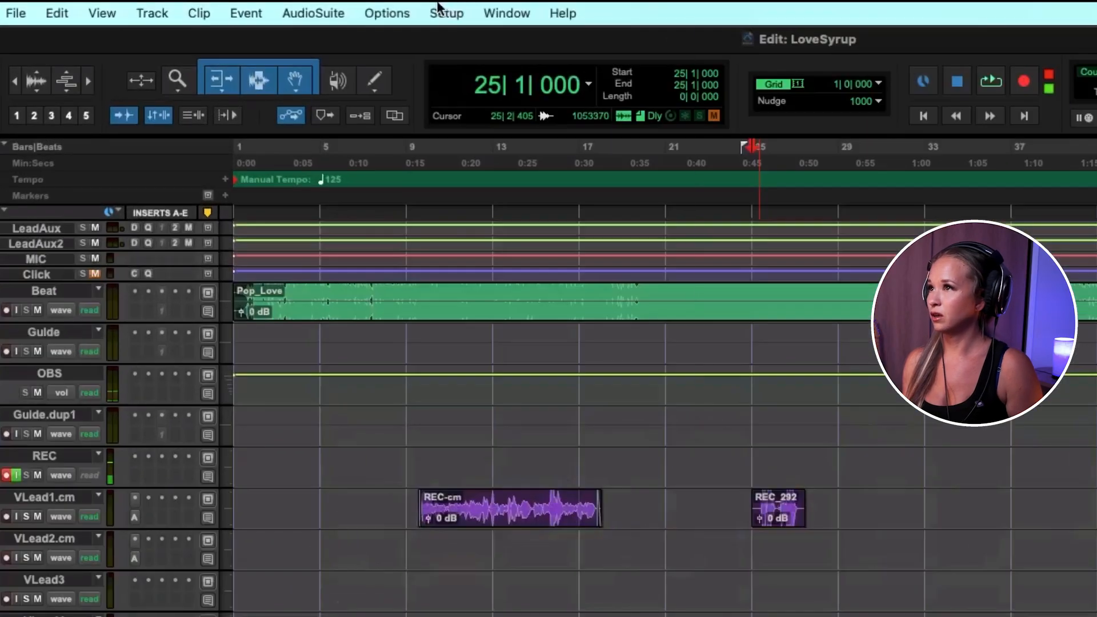
click(338, 6)
click(351, 37)
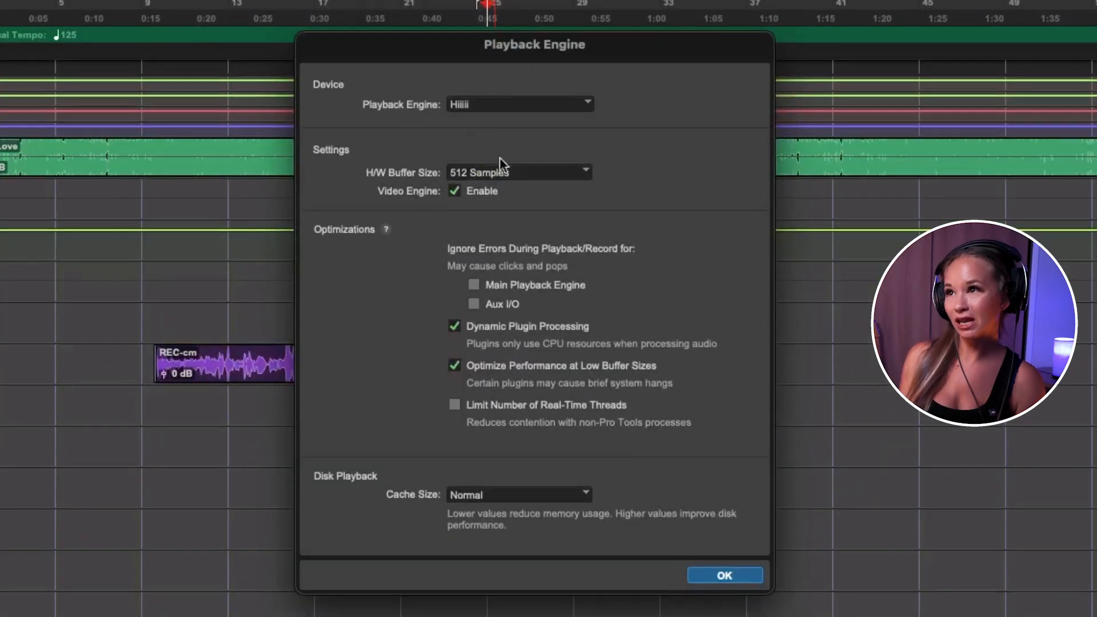
click(708, 574)
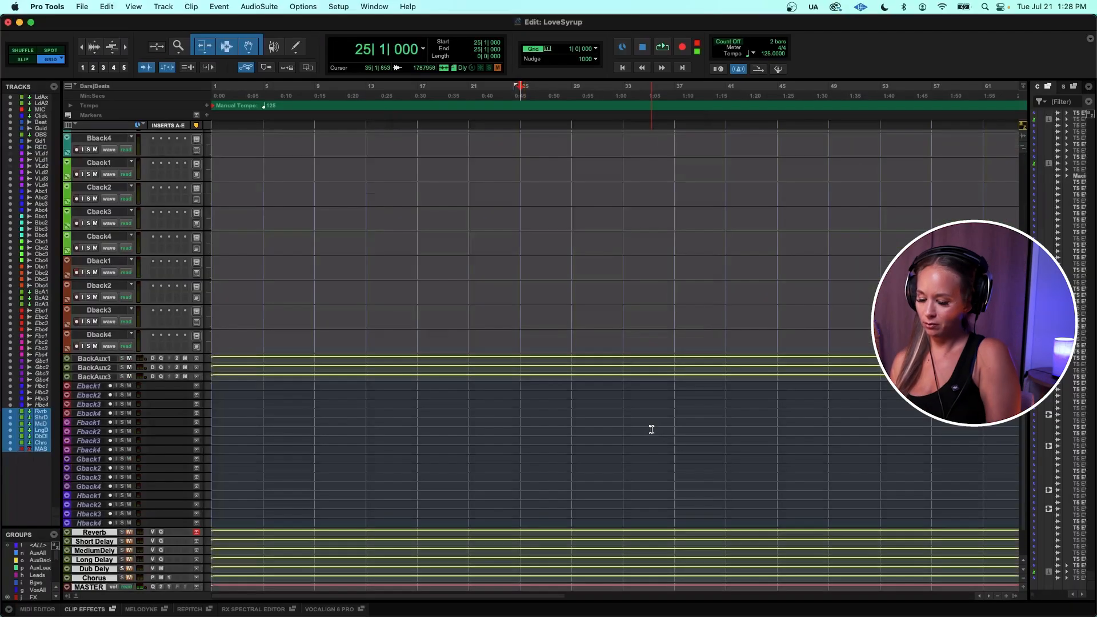
Review the REC track, the OBS track's input and its send to Out 11-12 in the Mix window.
key(super+equal)
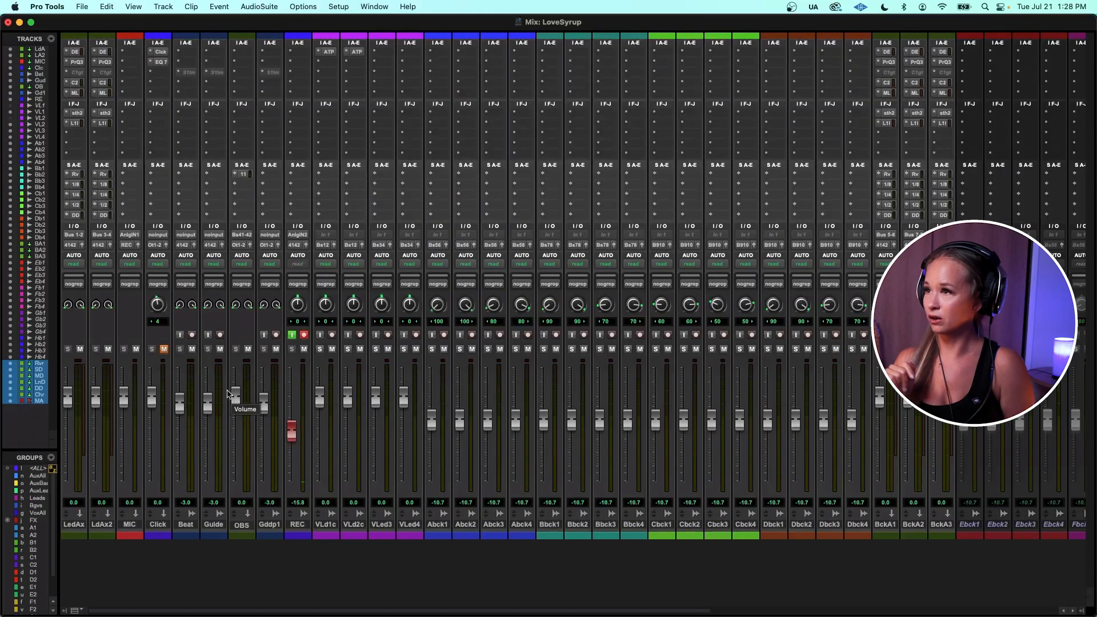
click(301, 441)
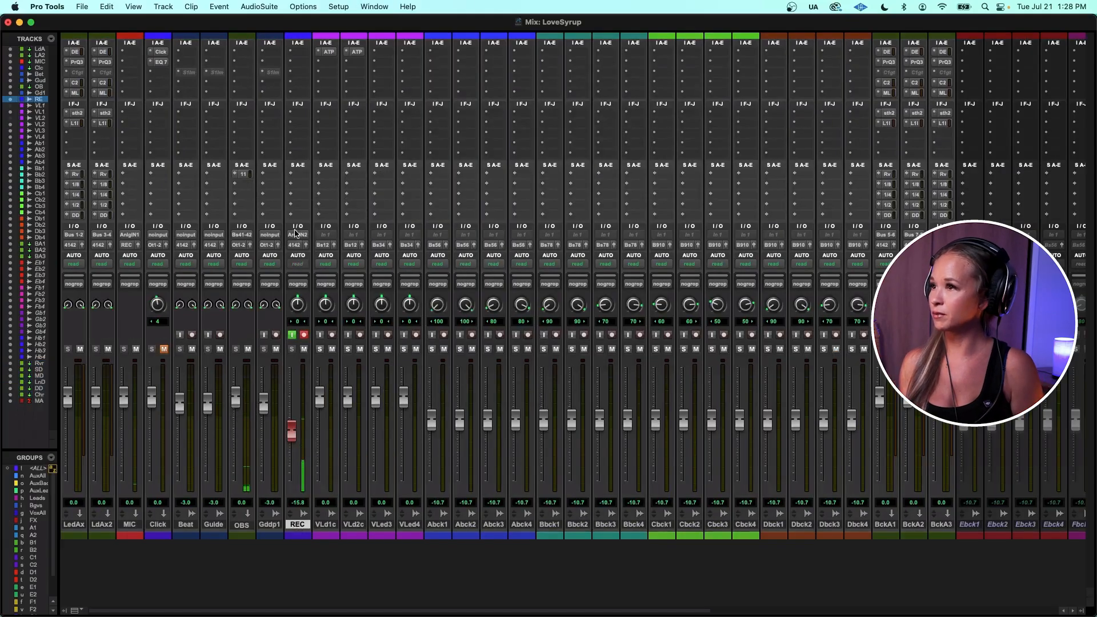
mouse_move(333, 237)
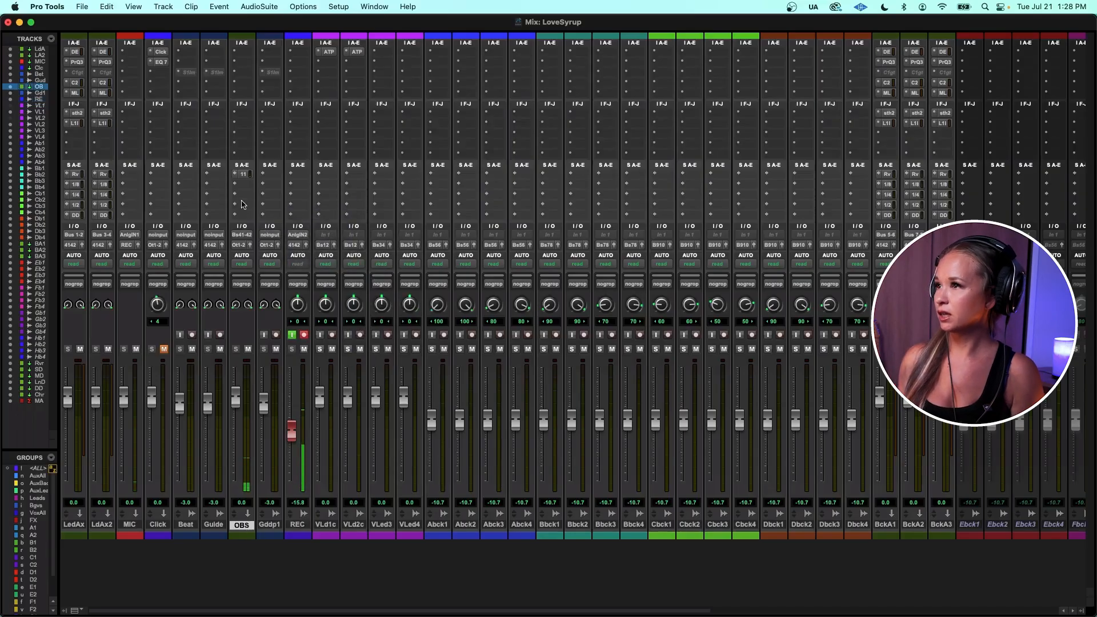
click(242, 236)
click(221, 225)
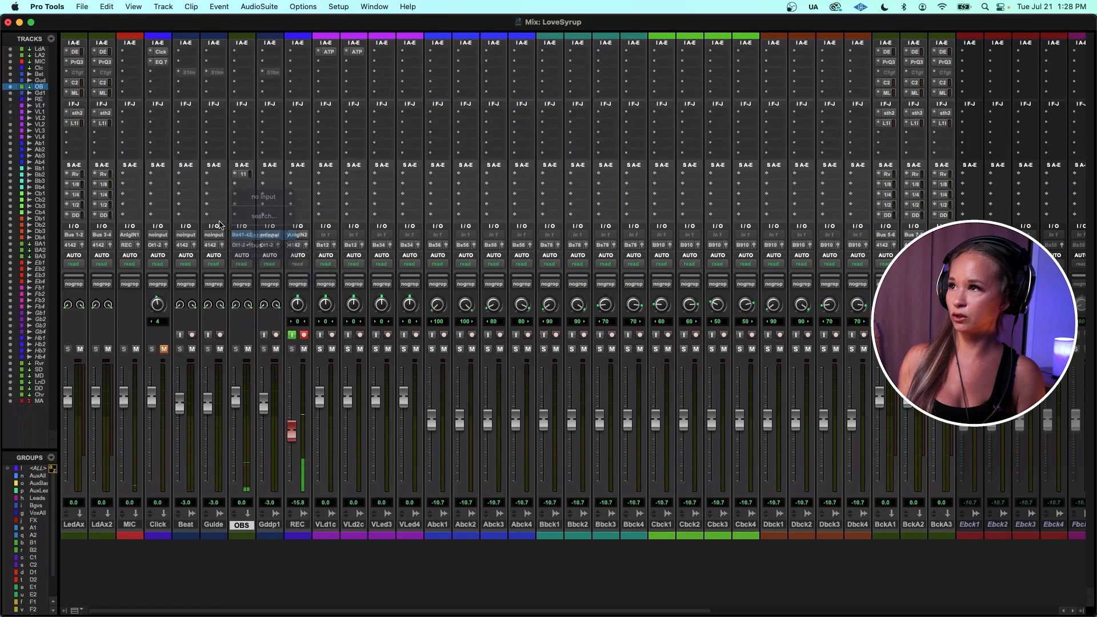
click(244, 175)
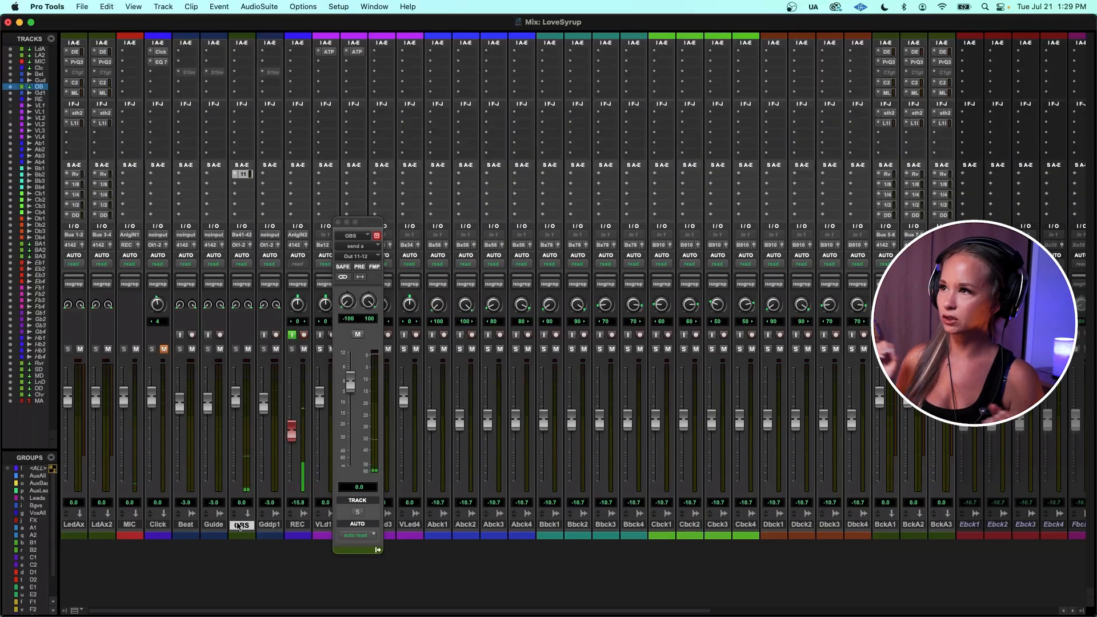
Switch to OBS and examine the recording section of its Output settings.
key(super+Tab)
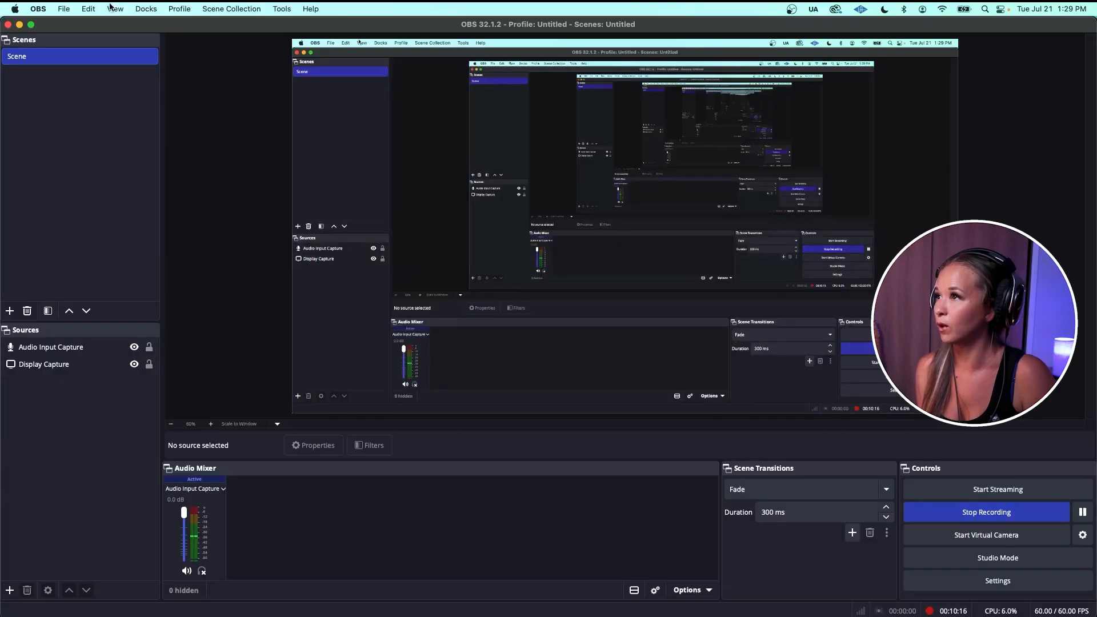
click(64, 8)
mouse_move(49, 9)
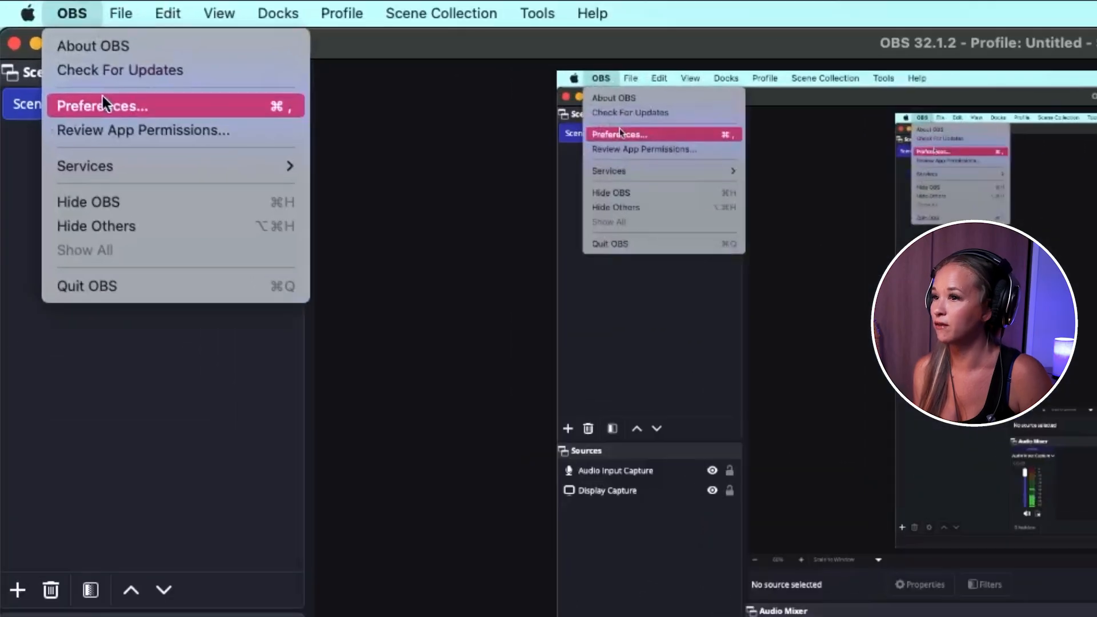
click(55, 57)
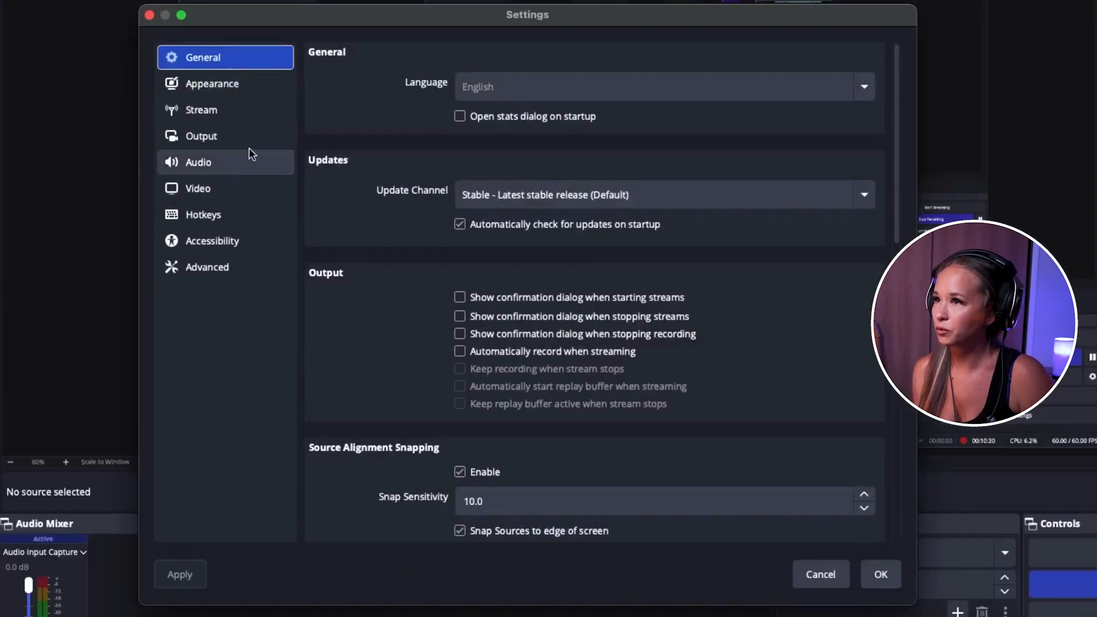
click(228, 139)
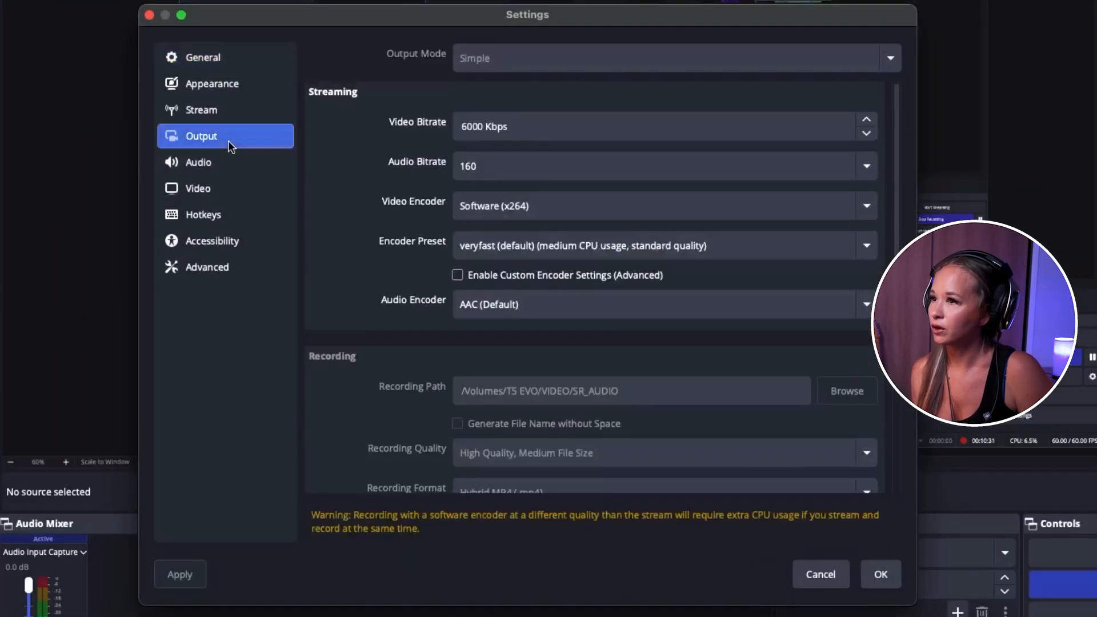
scroll(729, 351, down, 3)
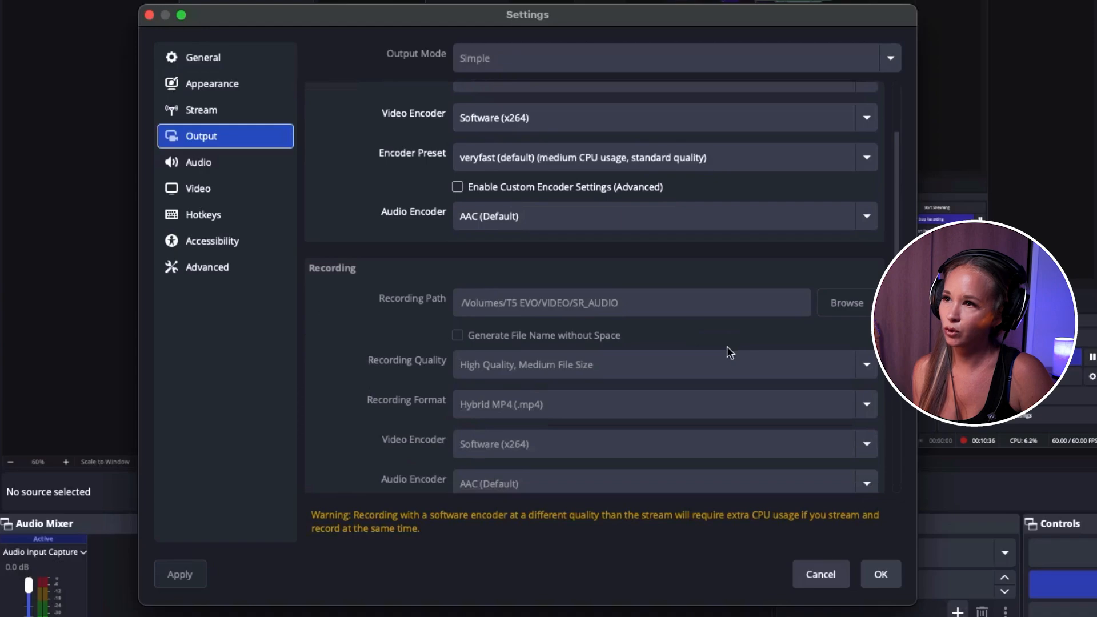